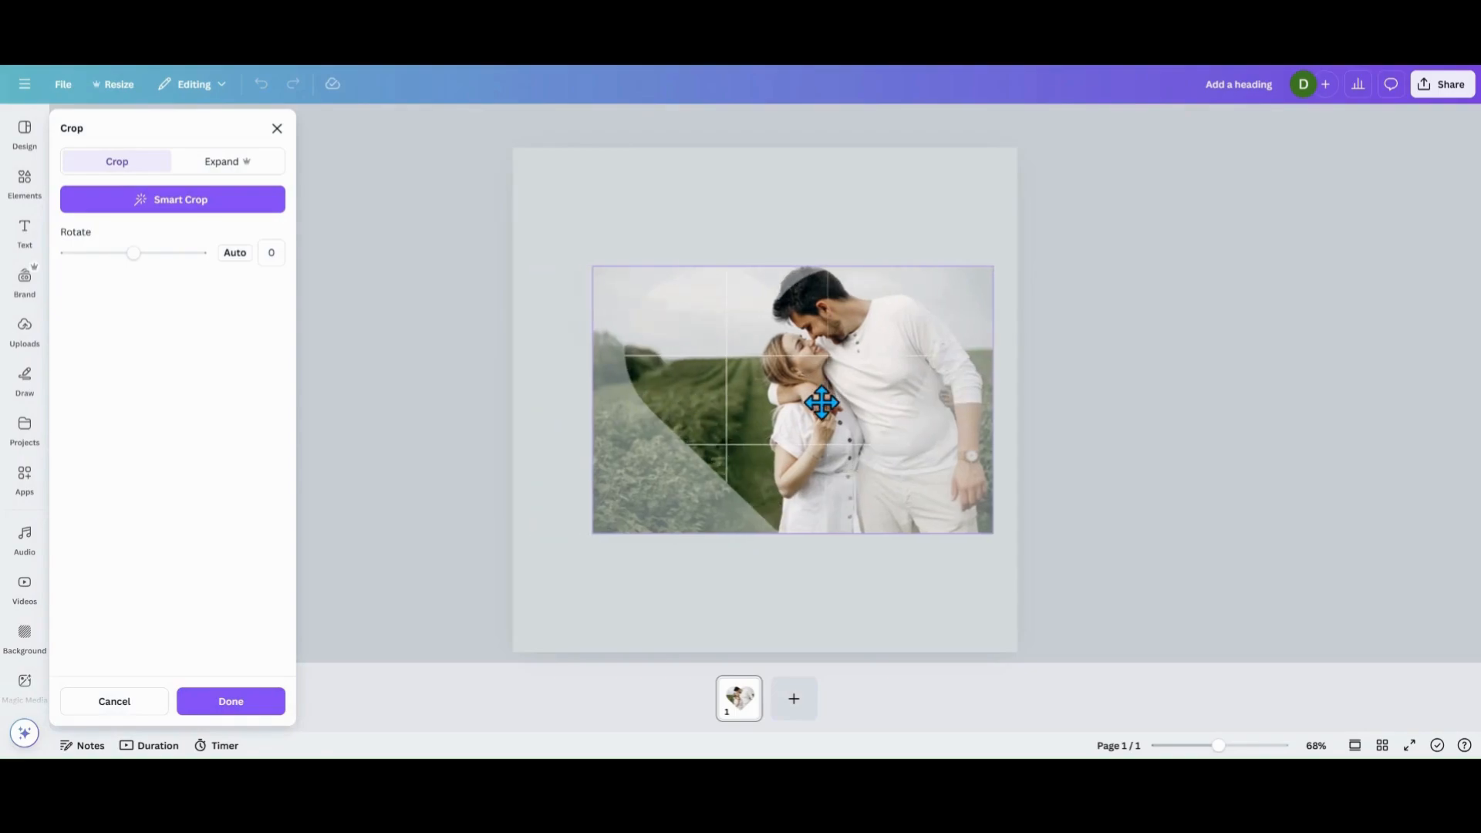
Enlarge and reposition the photo inside the heart frame so the couple fills the heart, and apply the crop.
{"action": "left_click", "coordinate": [562, 389]}
{"action": "double_click", "coordinate": [732, 432]}
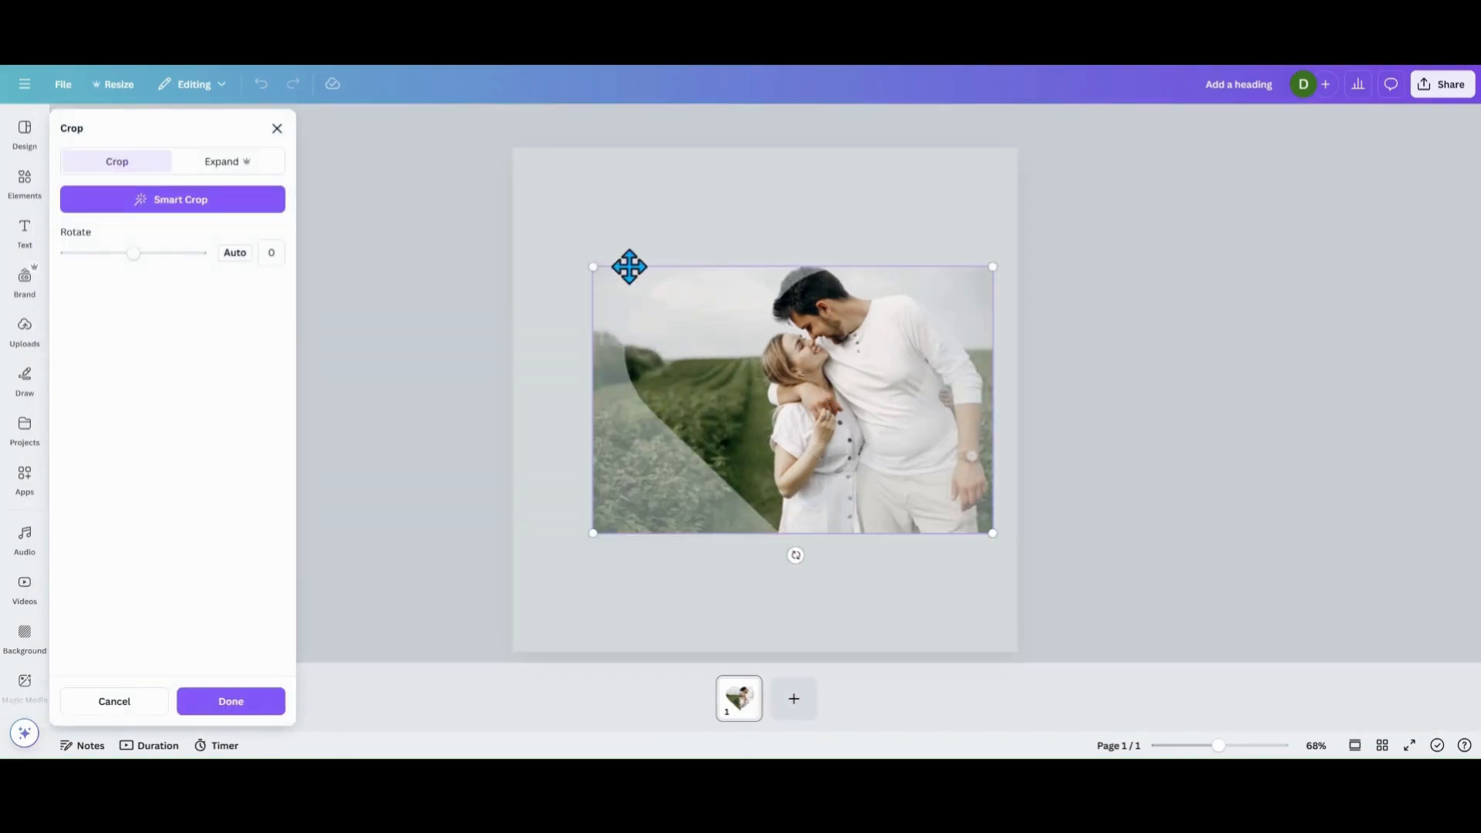
{"action": "left_click_drag", "start_coordinate": [595, 268], "coordinate": [512, 215]}
{"action": "left_click_drag", "start_coordinate": [603, 372], "coordinate": [610, 427]}
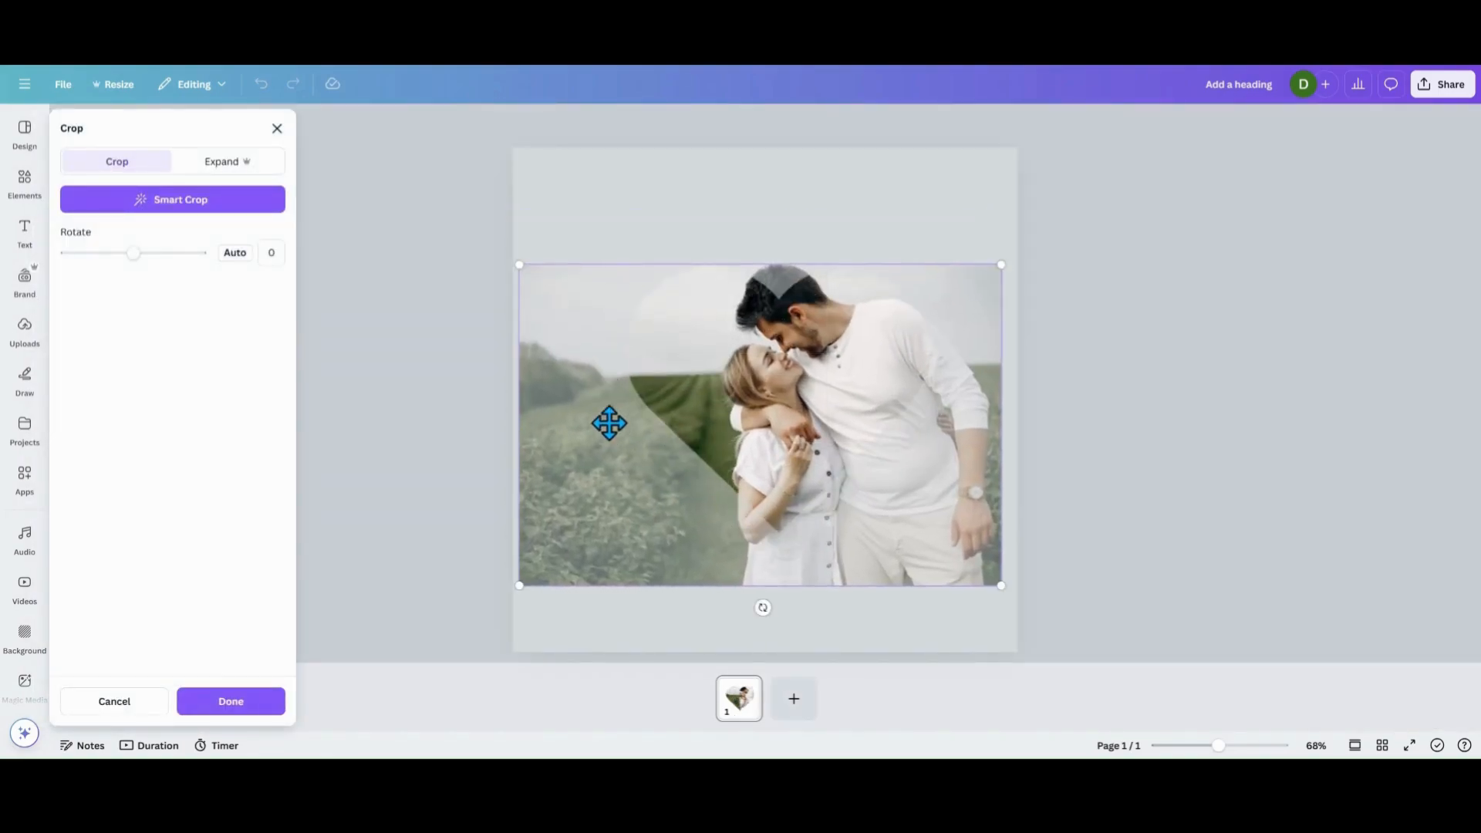
{"action": "left_click", "coordinate": [621, 208]}
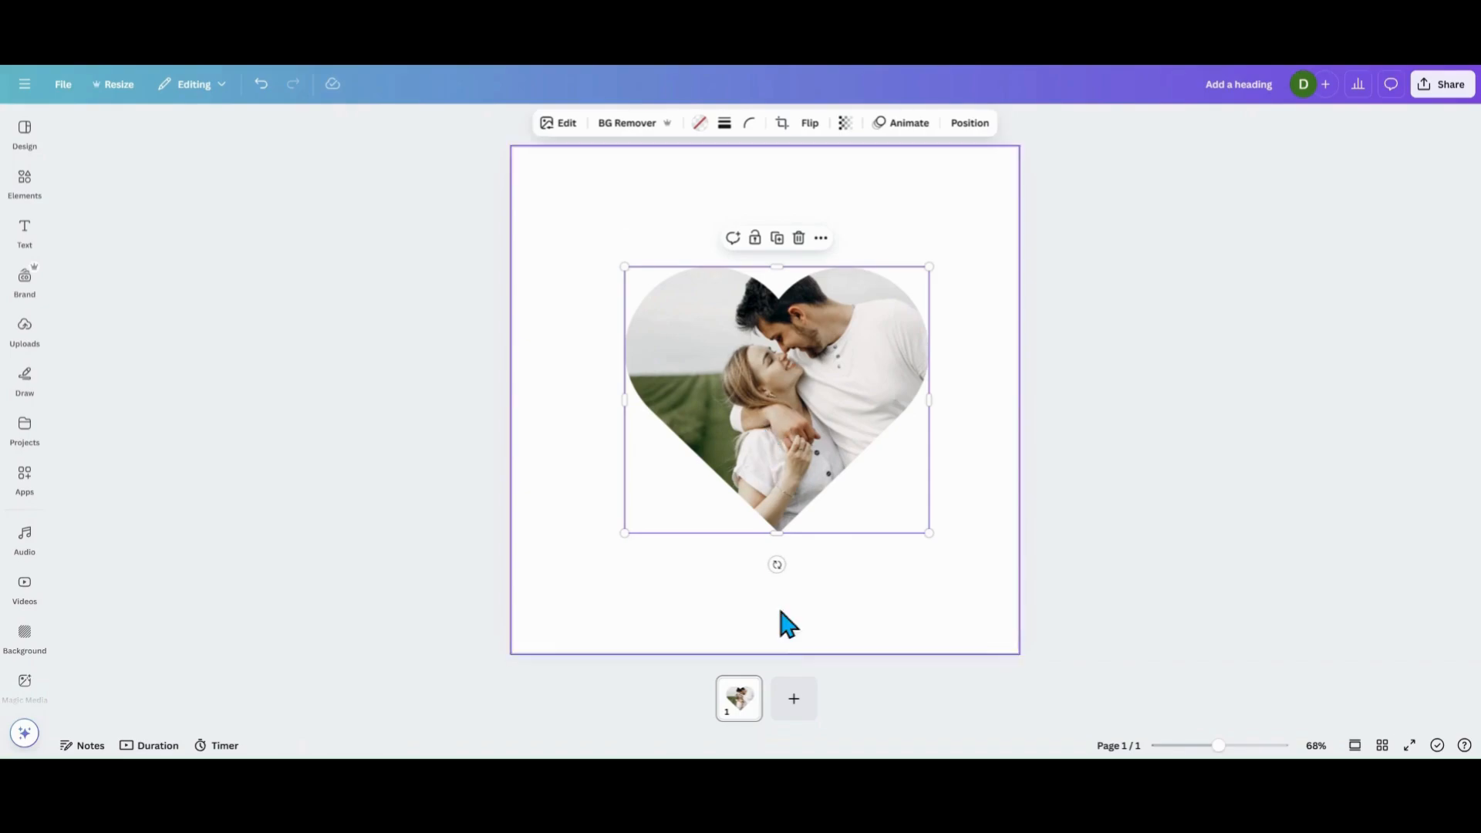
Add a second page and place the recently used photo of the couple in a field near its centre.
{"action": "left_click", "coordinate": [793, 699]}
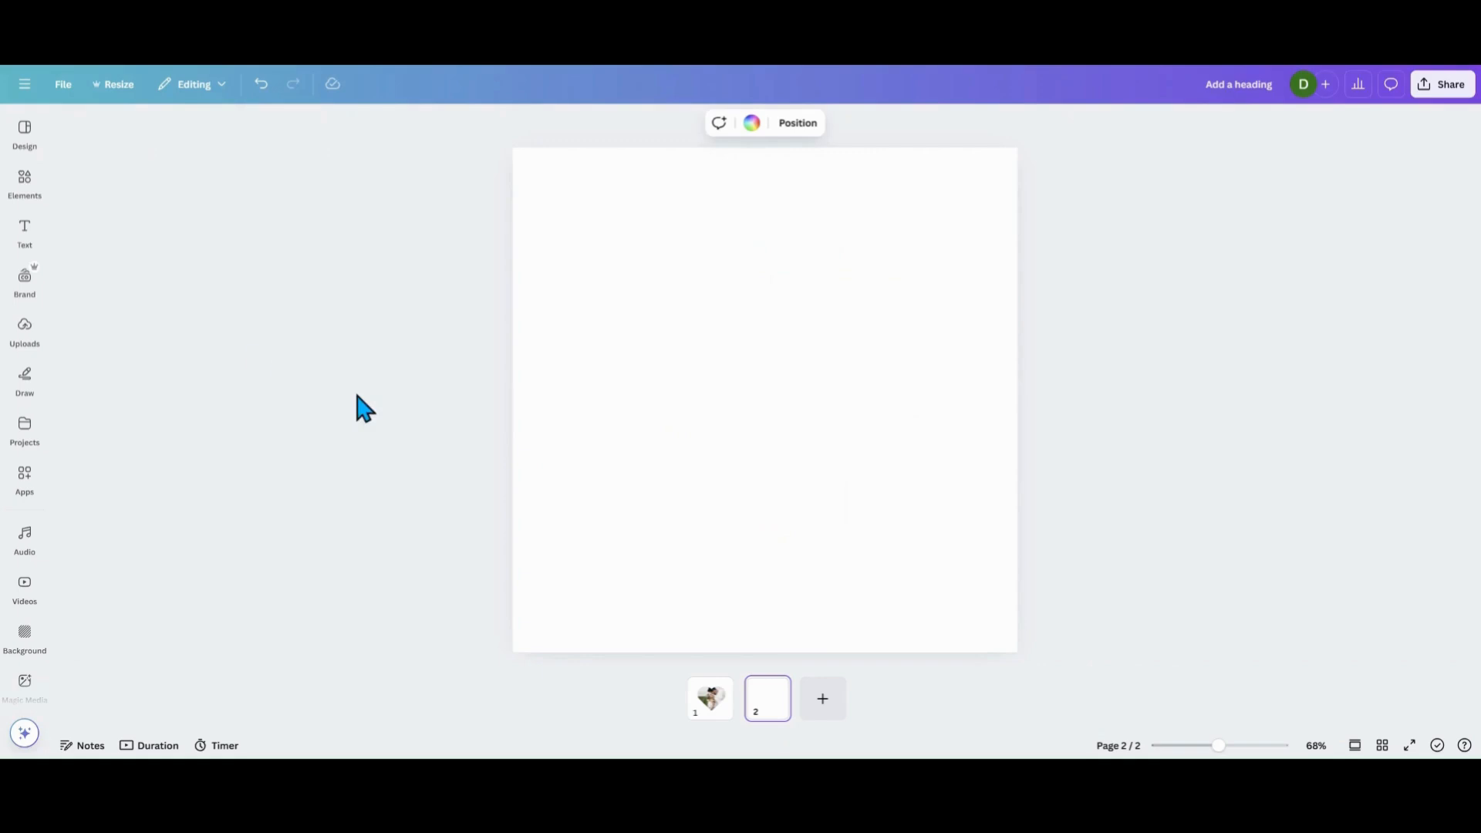
{"action": "left_click", "coordinate": [26, 184]}
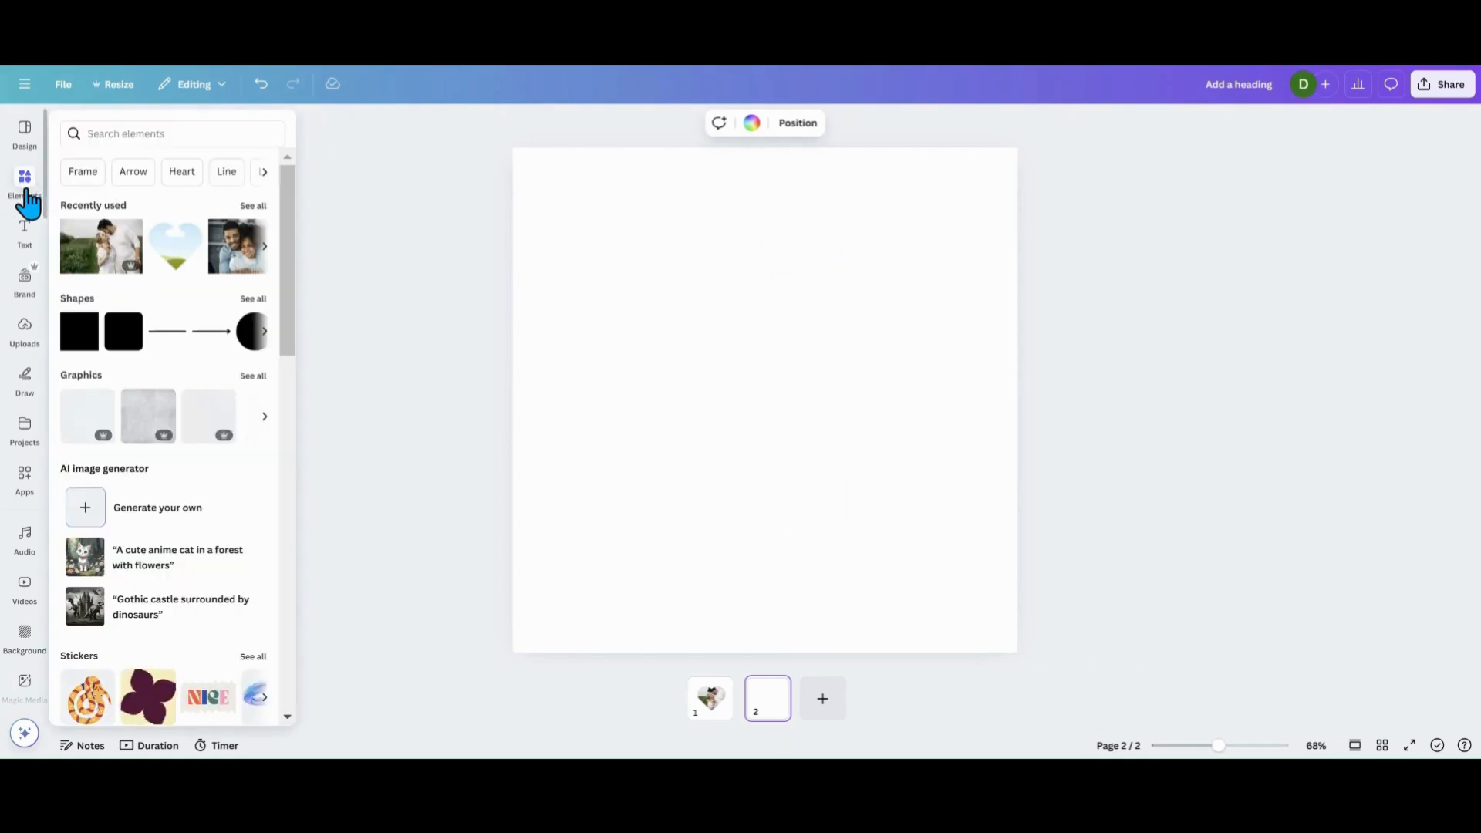
{"action": "left_click", "coordinate": [79, 266]}
{"action": "mouse_move", "coordinate": [731, 408]}
{"action": "left_mouse_down"}
{"action": "mouse_move", "coordinate": [713, 391]}
{"action": "mouse_move", "coordinate": [725, 396]}
{"action": "left_mouse_up"}
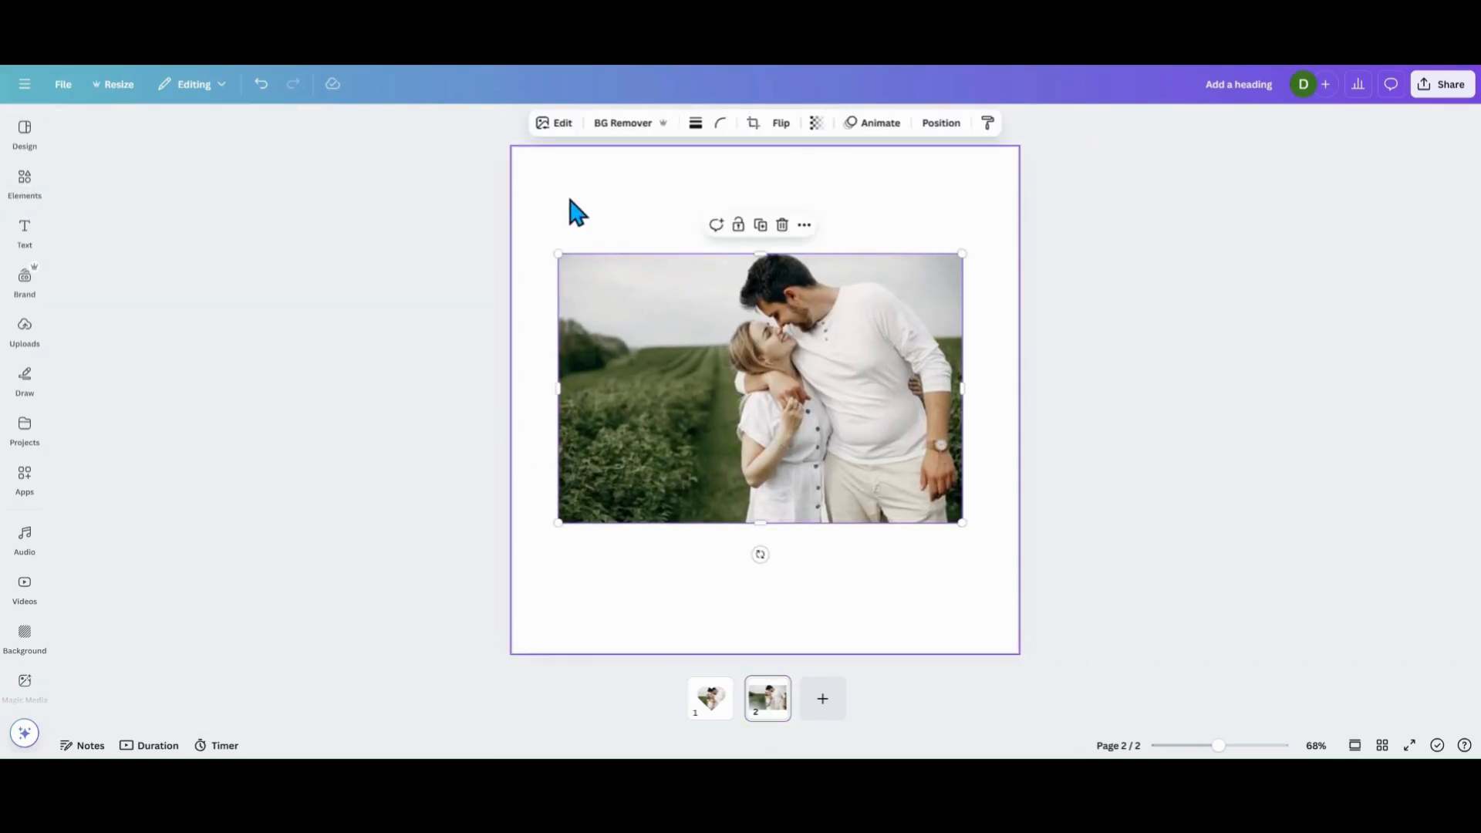
Set the page background to the light grey #E1E0E0 sampled from the photo's sky, and centre the photo on the page.
{"action": "left_click", "coordinate": [544, 221]}
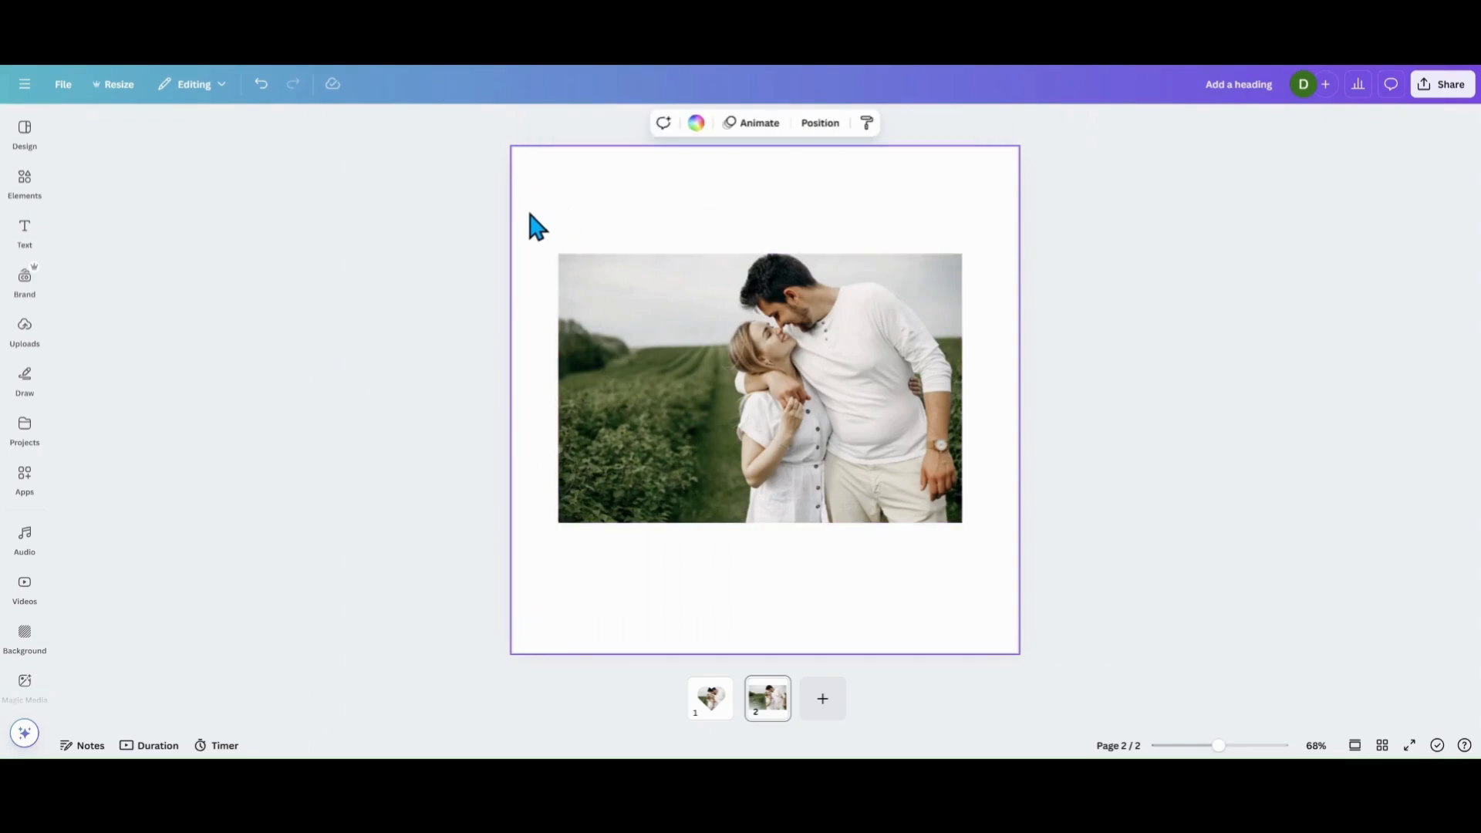
{"action": "left_click", "coordinate": [695, 125]}
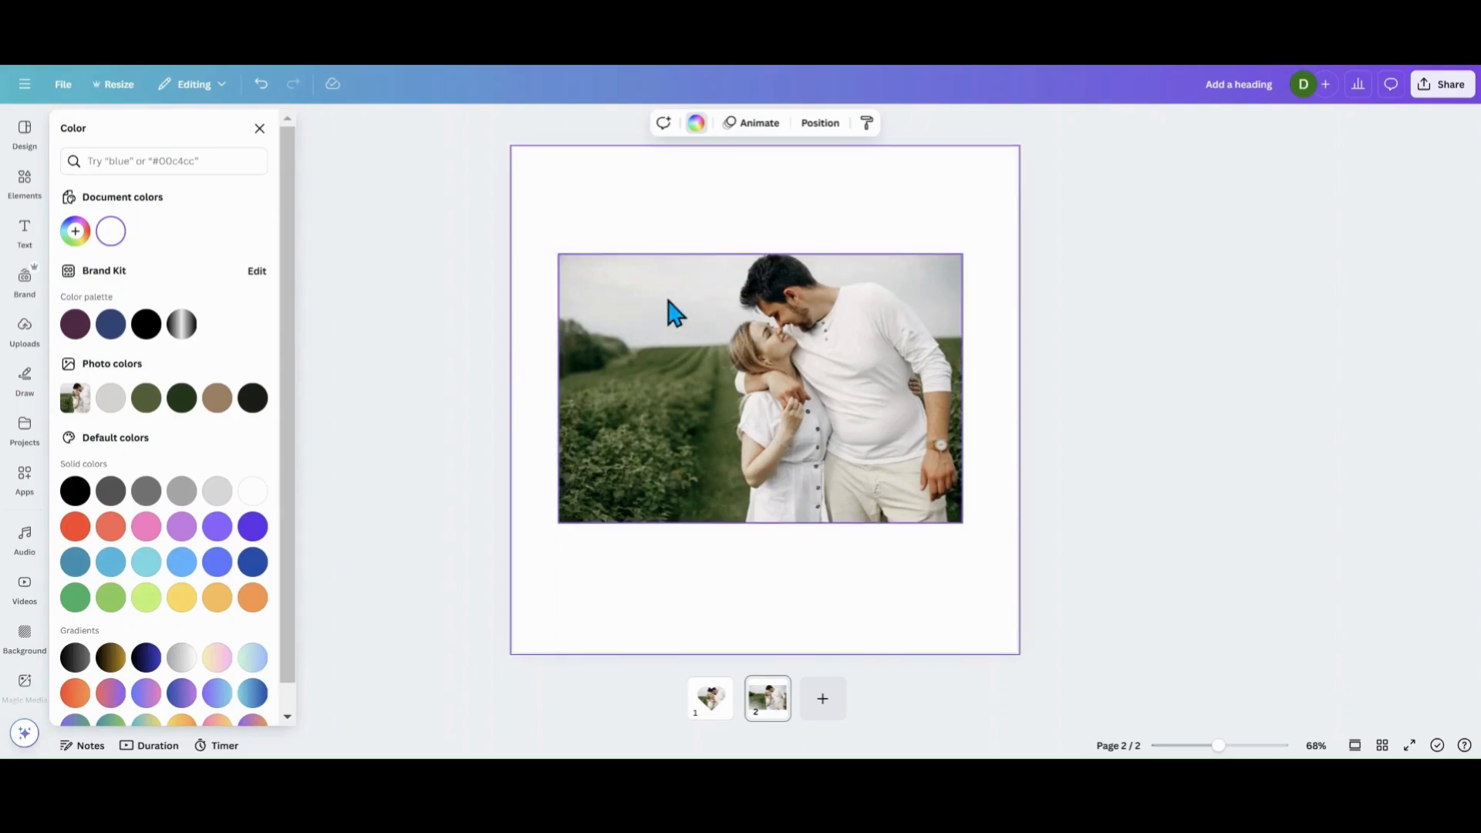
{"action": "left_click", "coordinate": [77, 234]}
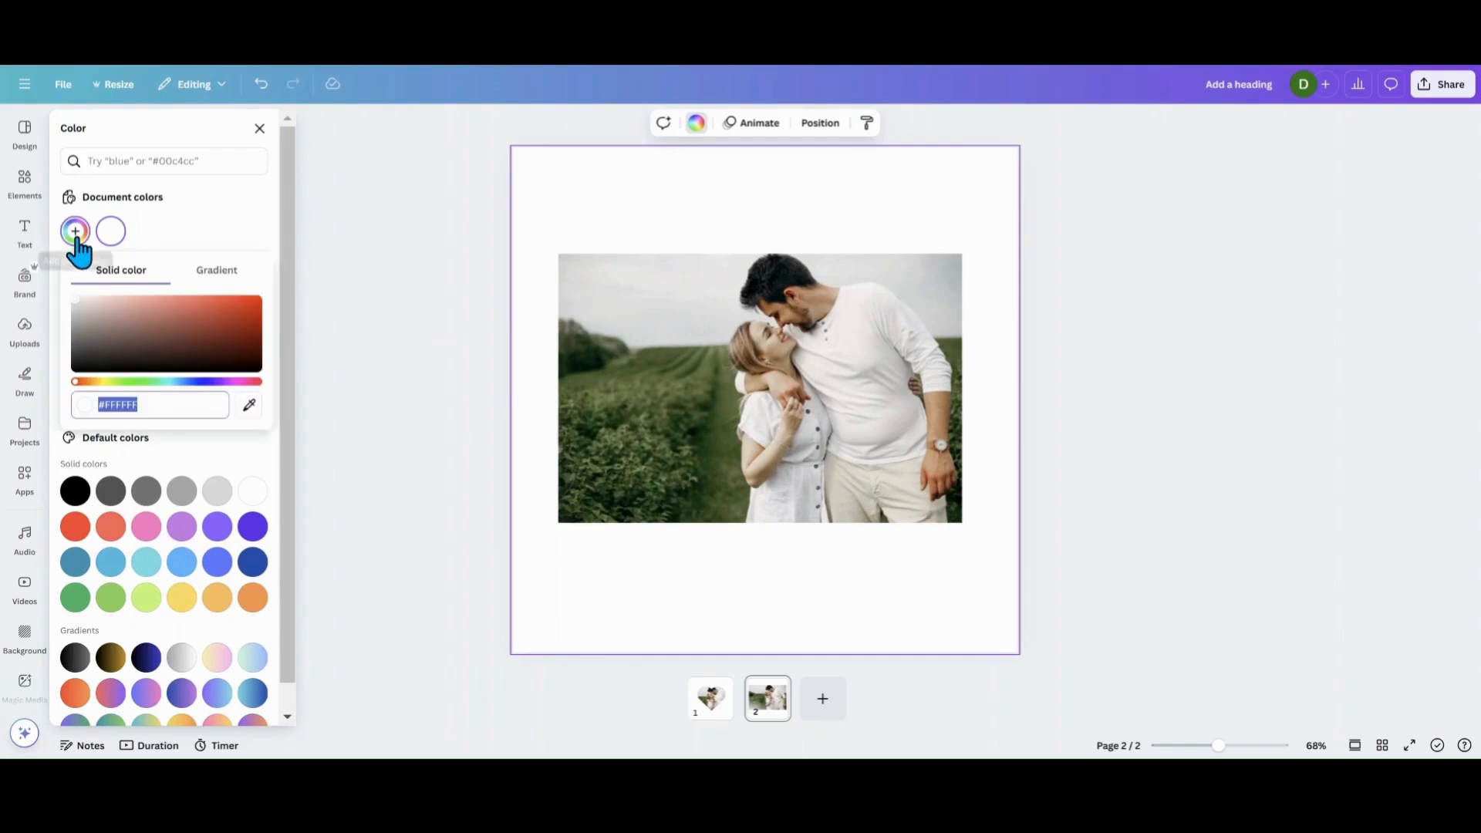
{"action": "left_click", "coordinate": [248, 410]}
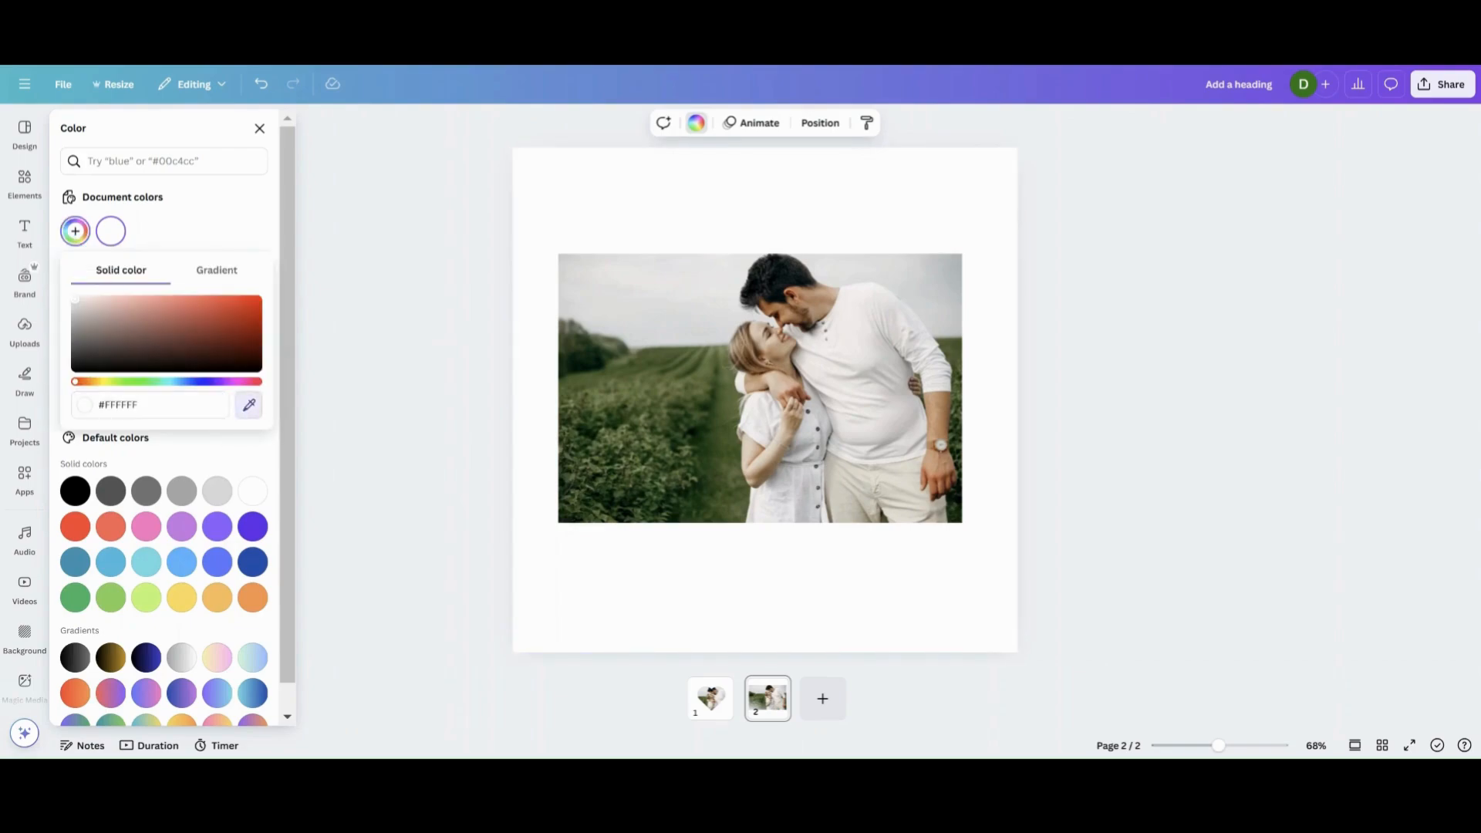
{"action": "left_click", "coordinate": [592, 291]}
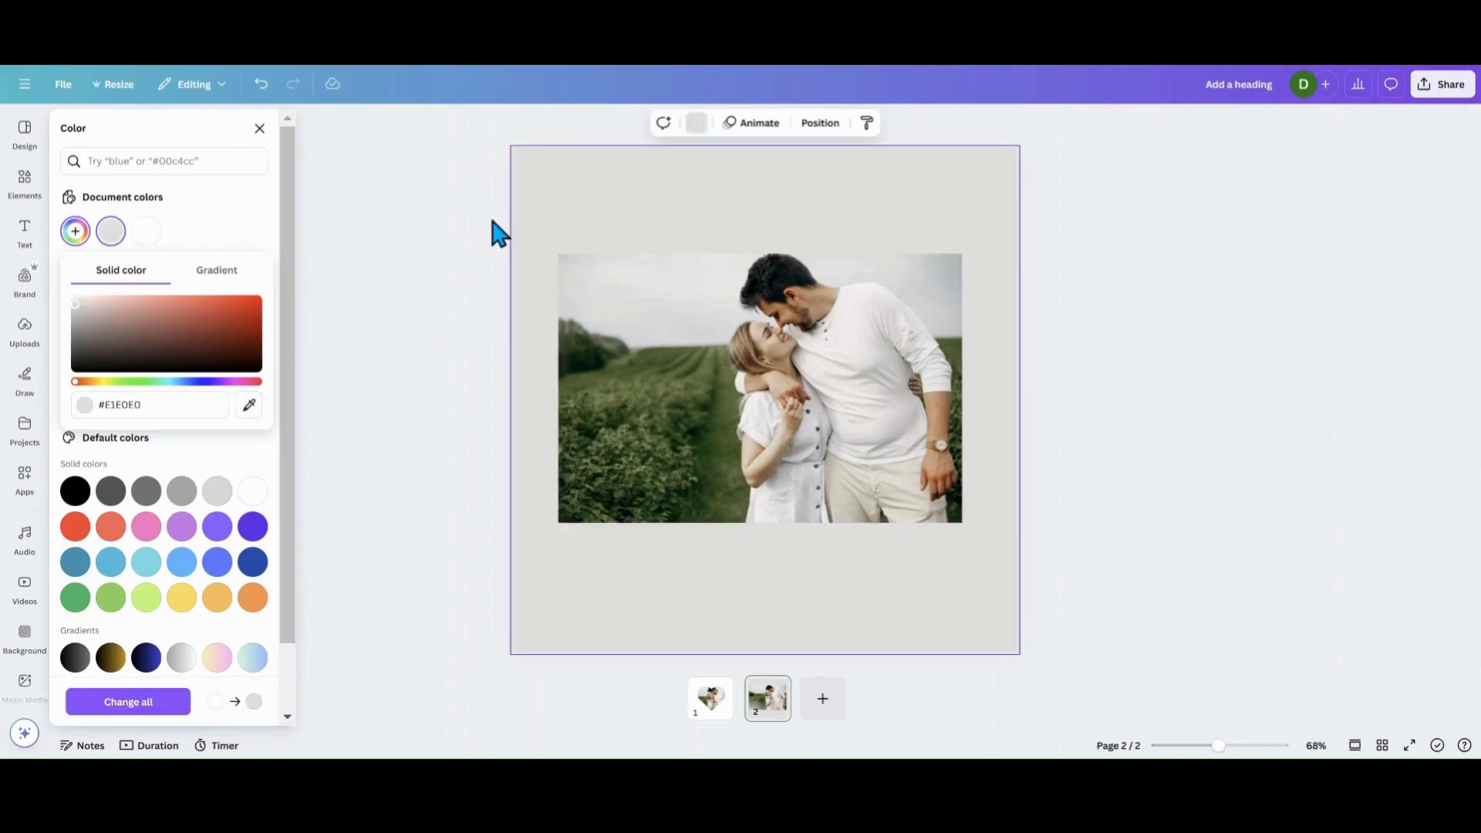
{"action": "left_click_drag", "start_coordinate": [714, 340], "coordinate": [720, 348]}
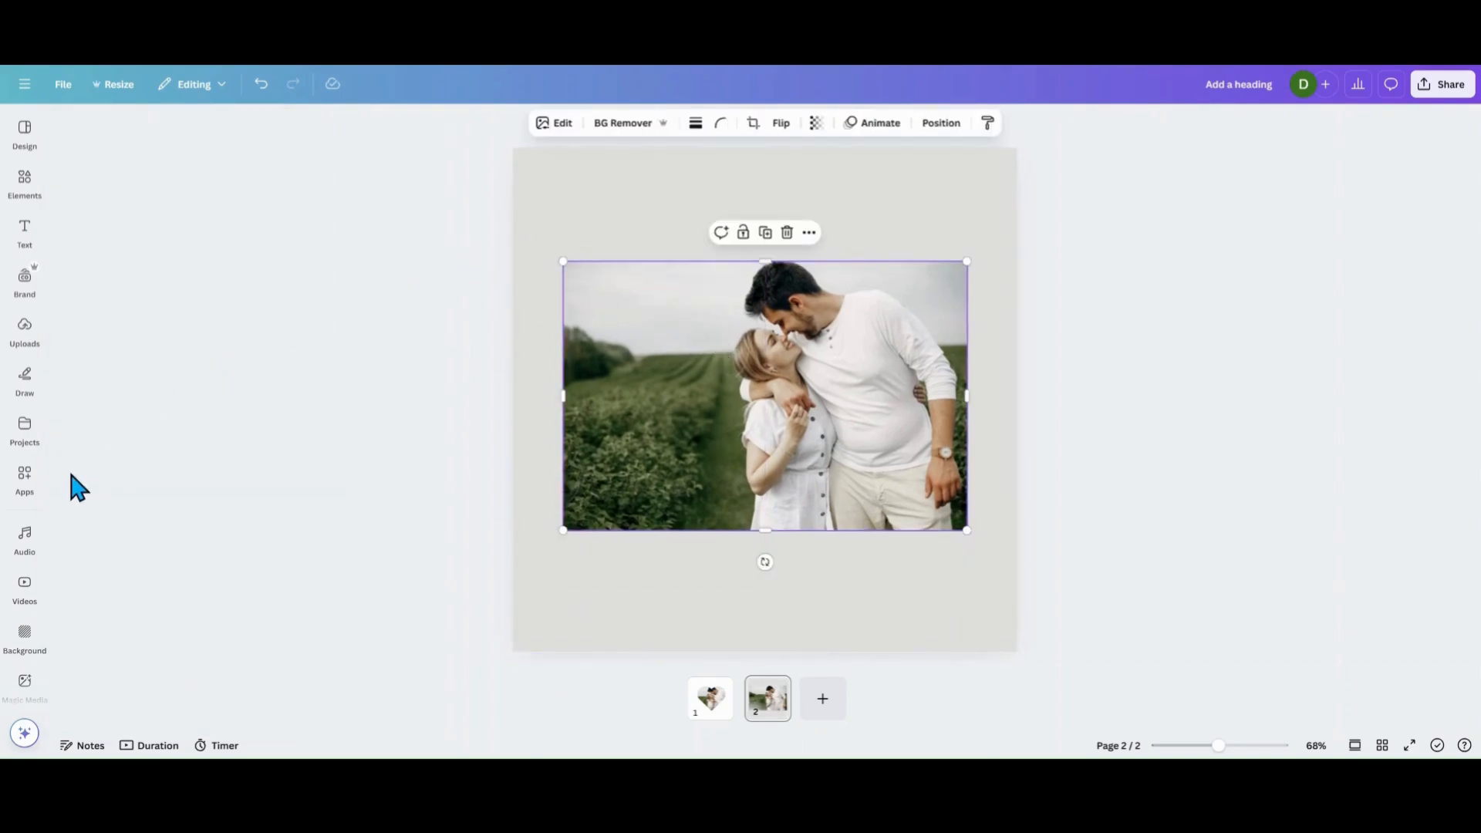
Search the Canva apps for "image blender" and open the Image Blender app with the photo selected.
{"action": "left_click", "coordinate": [25, 478]}
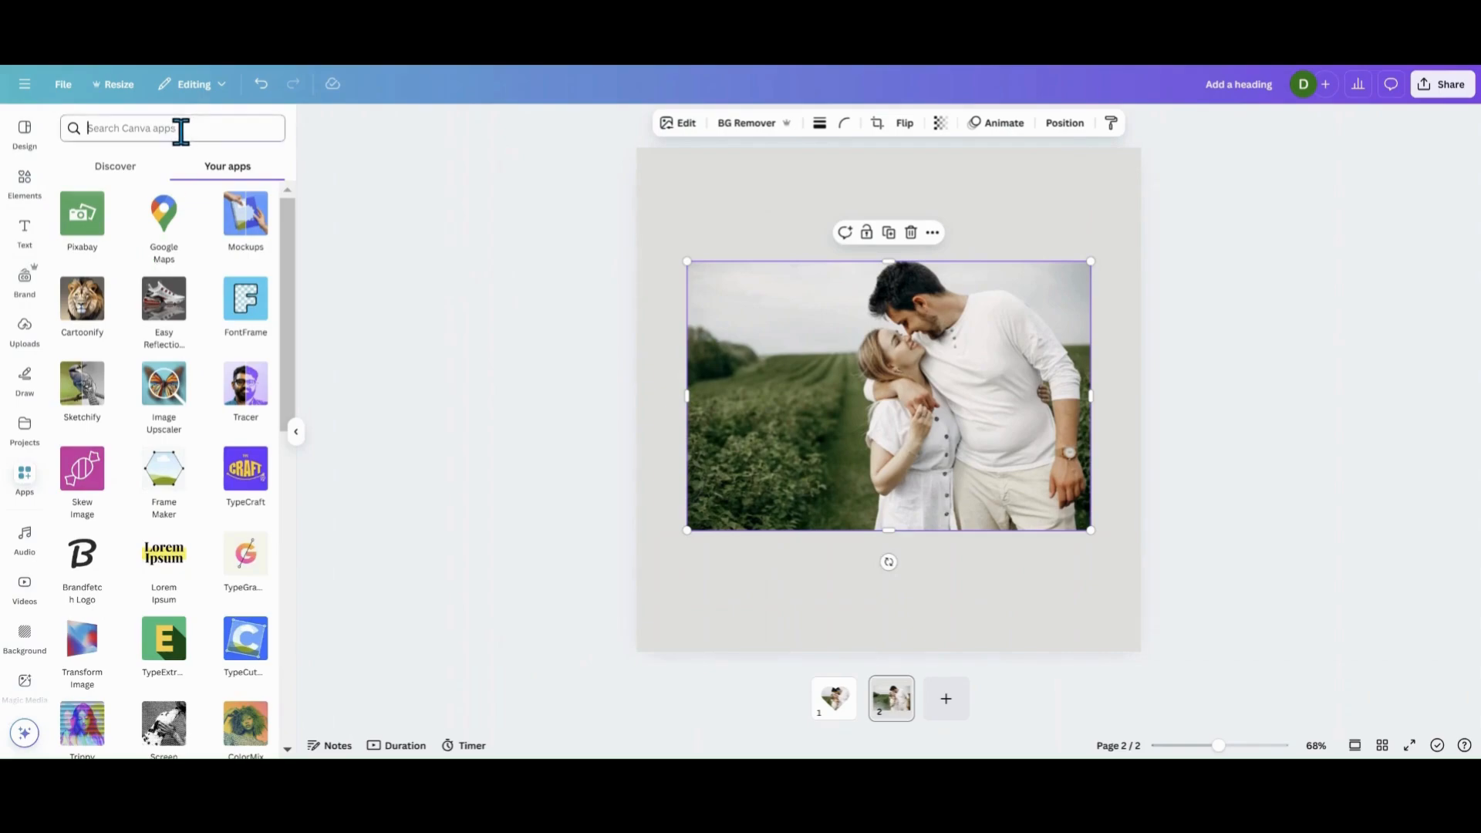
{"action": "left_click", "coordinate": [179, 131]}
{"action": "type", "text": "image"}
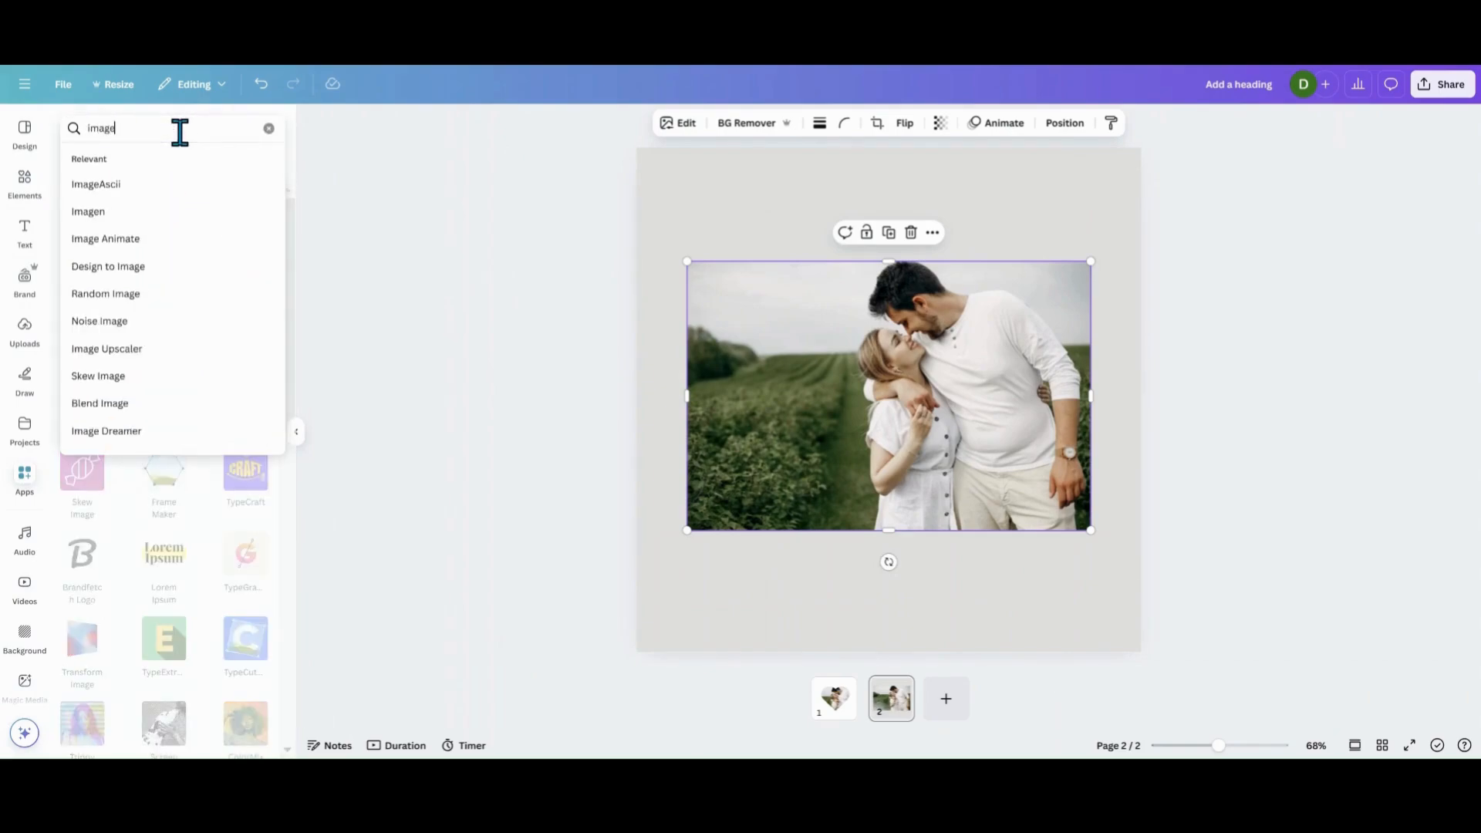
{"action": "type", "text": " bl"}
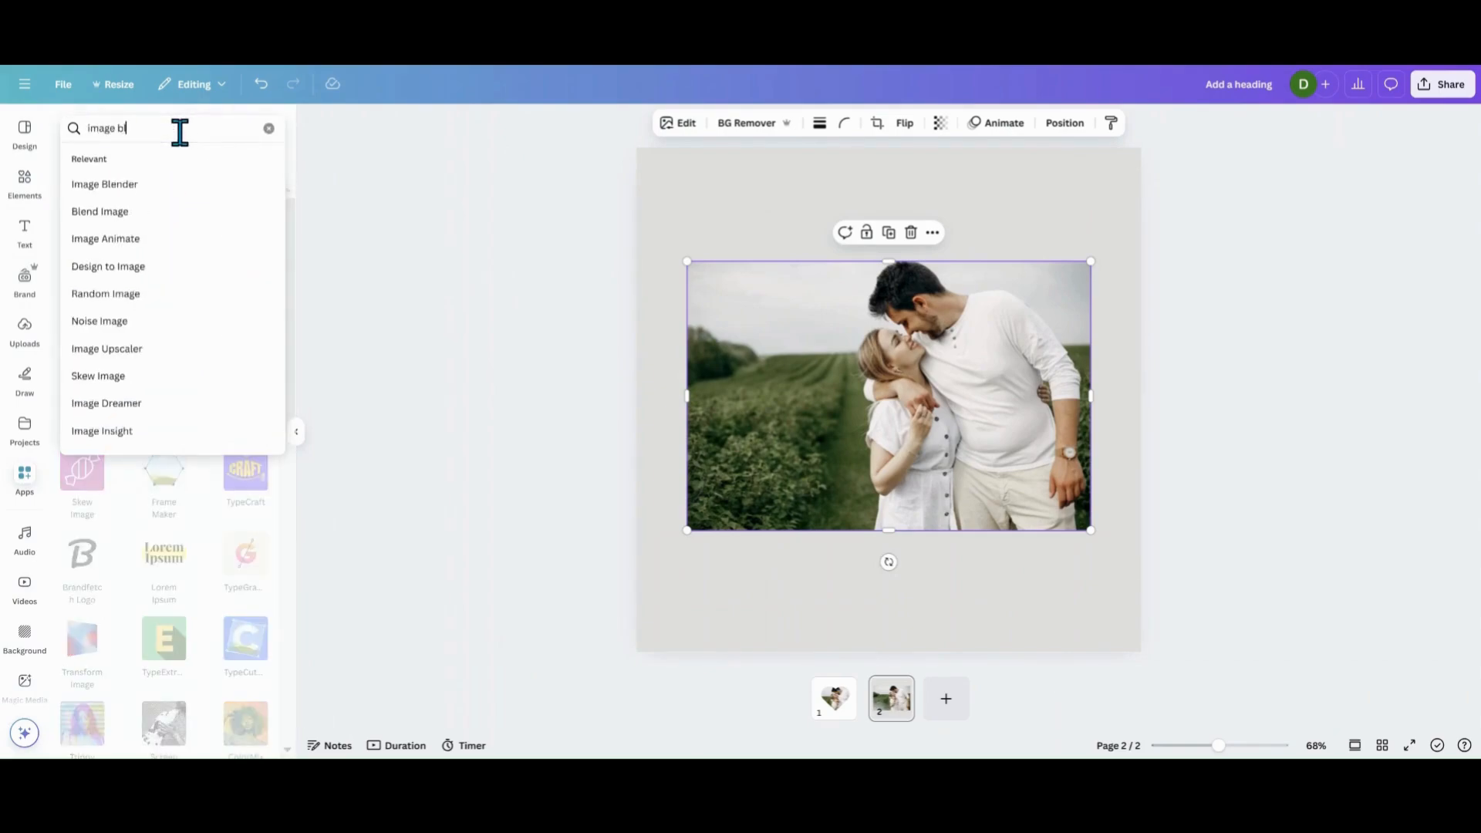
{"action": "type", "text": "ender"}
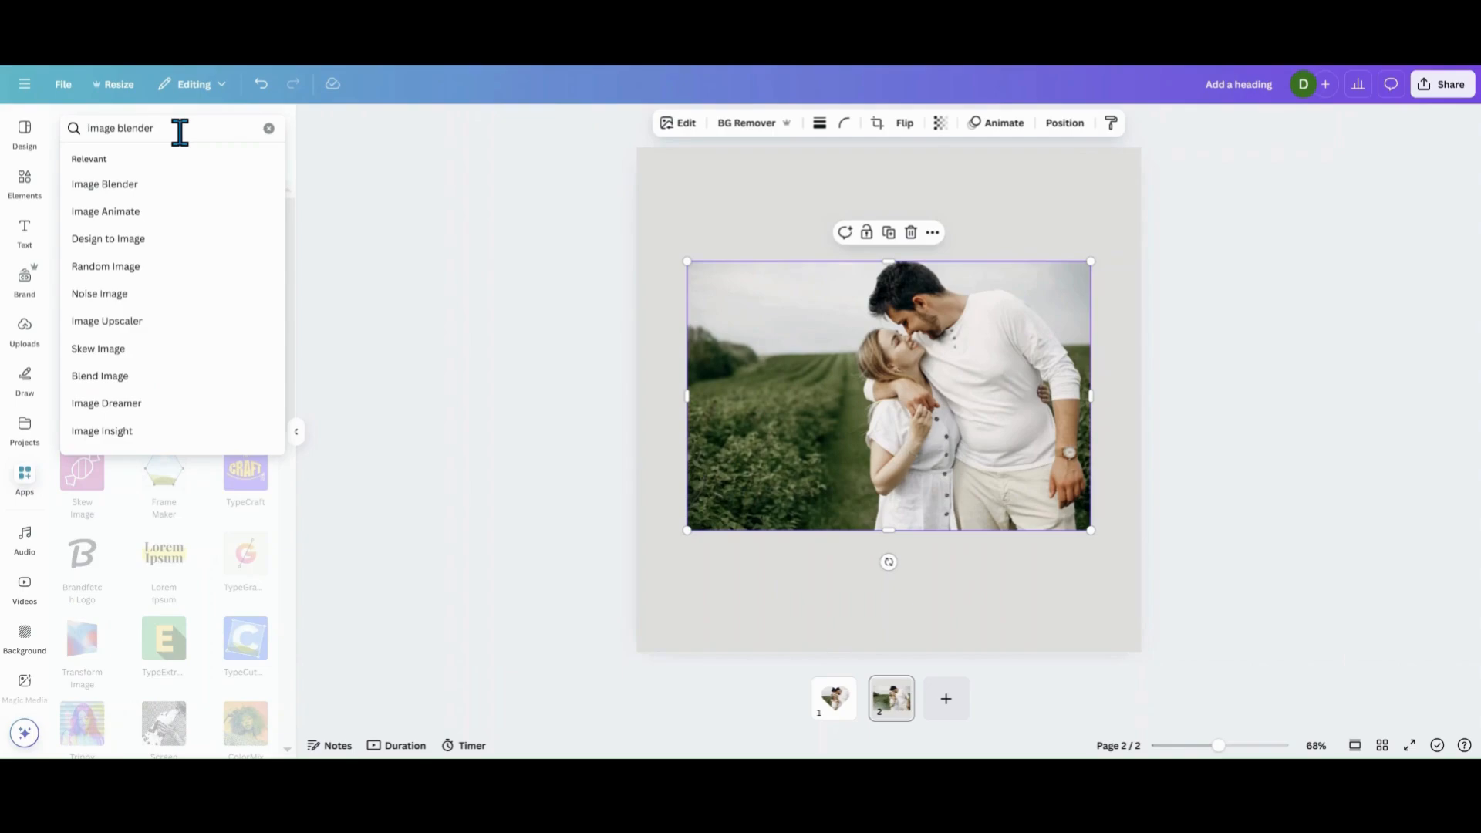
{"action": "left_click", "coordinate": [158, 189]}
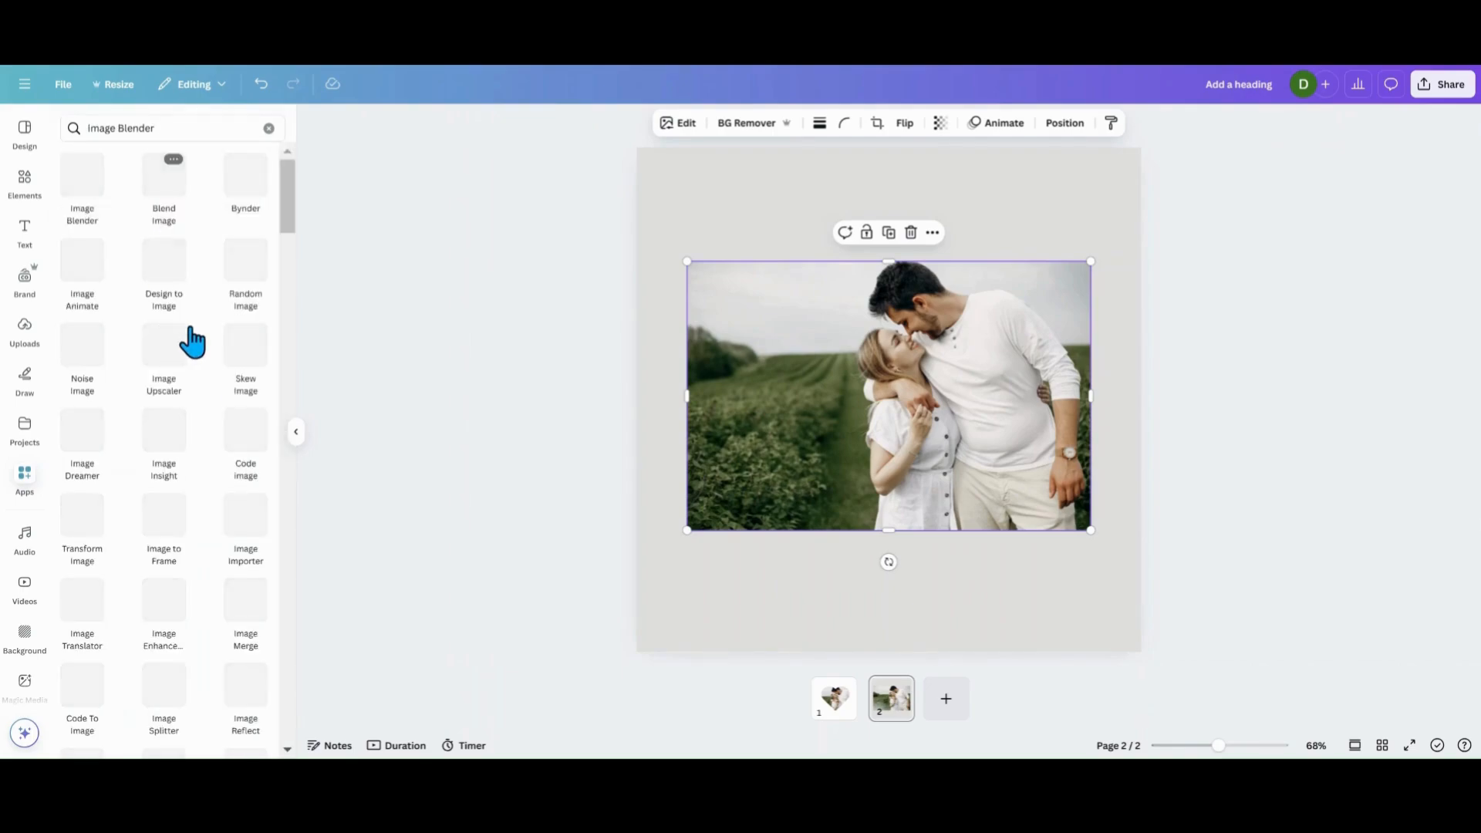
{"action": "left_click", "coordinate": [88, 194]}
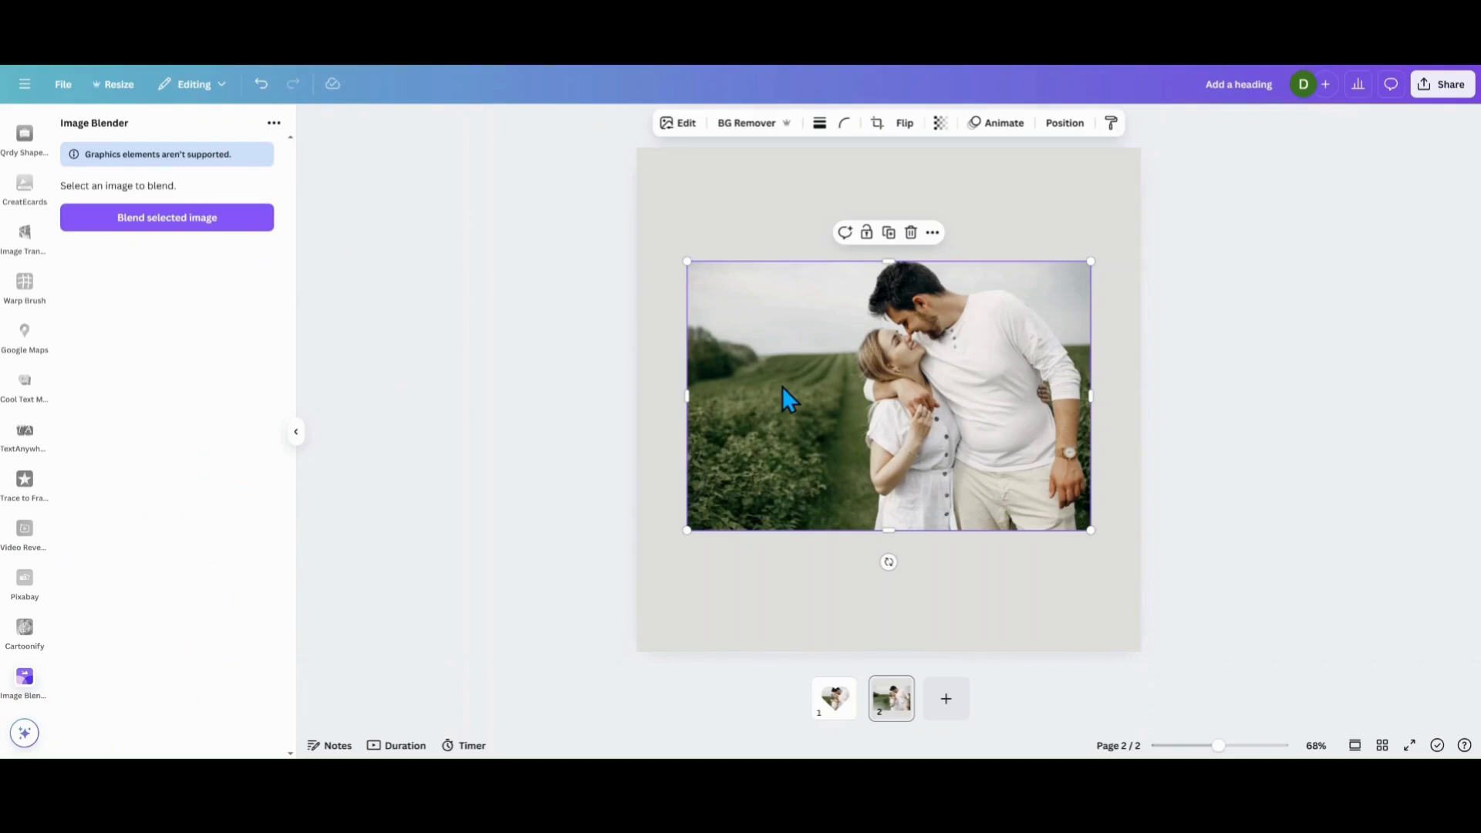
Blend the selected photo with the Radial type, enlarging and moving the blend circle to surround the couple.
{"action": "left_click", "coordinate": [217, 225]}
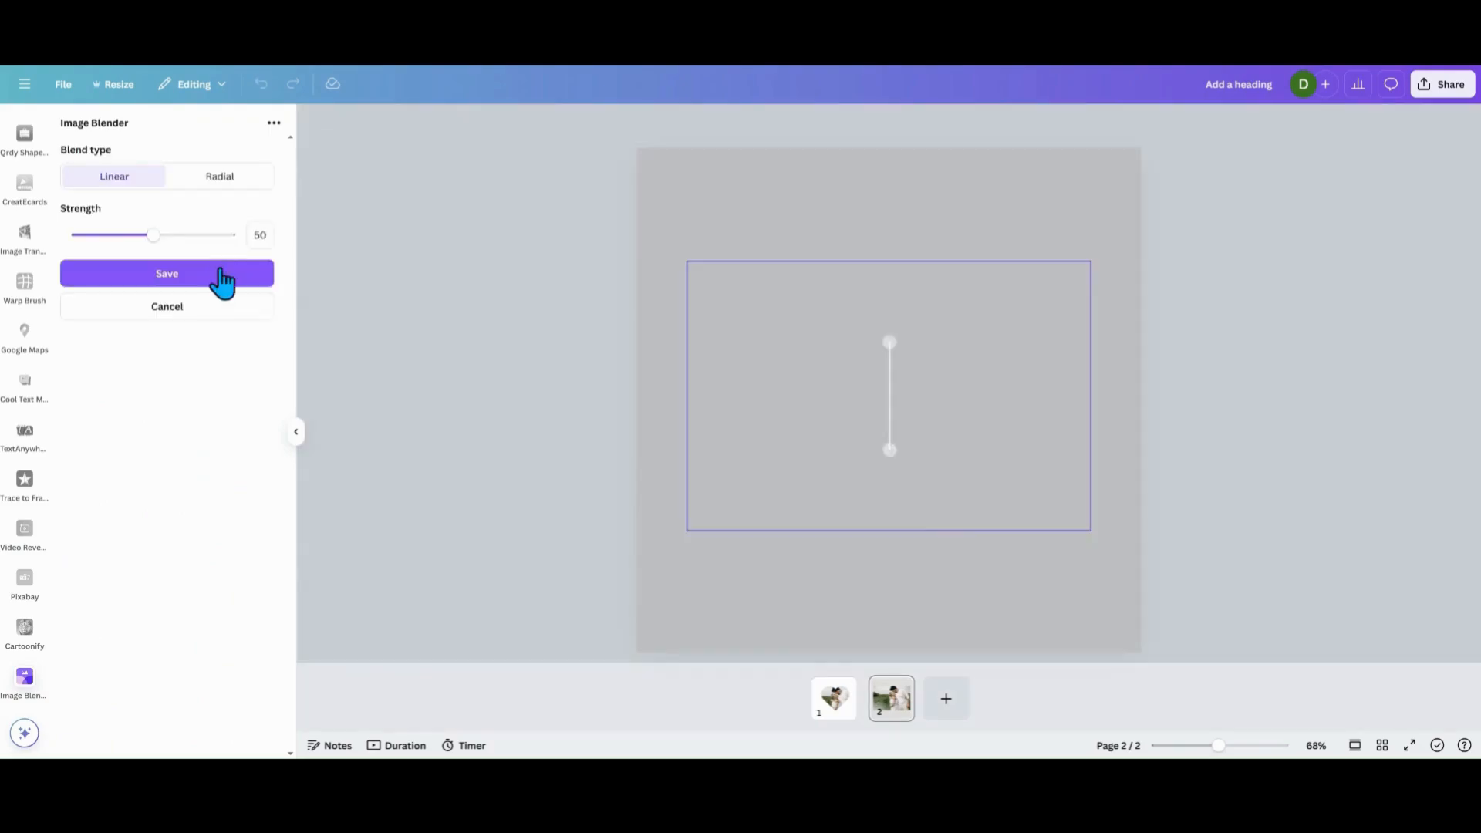
{"action": "left_click", "coordinate": [223, 182]}
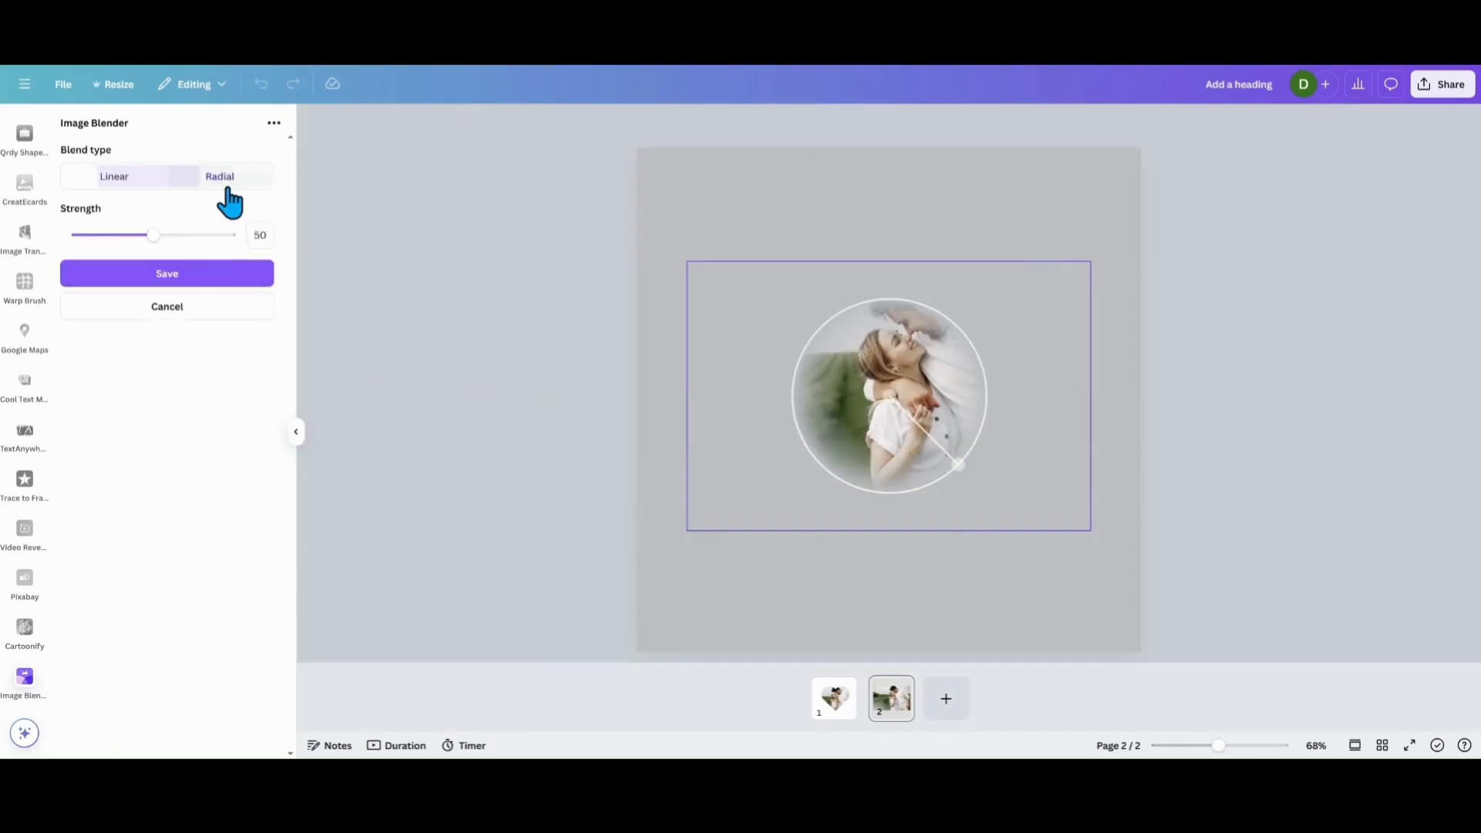
{"action": "left_click_drag", "start_coordinate": [887, 409], "coordinate": [897, 373]}
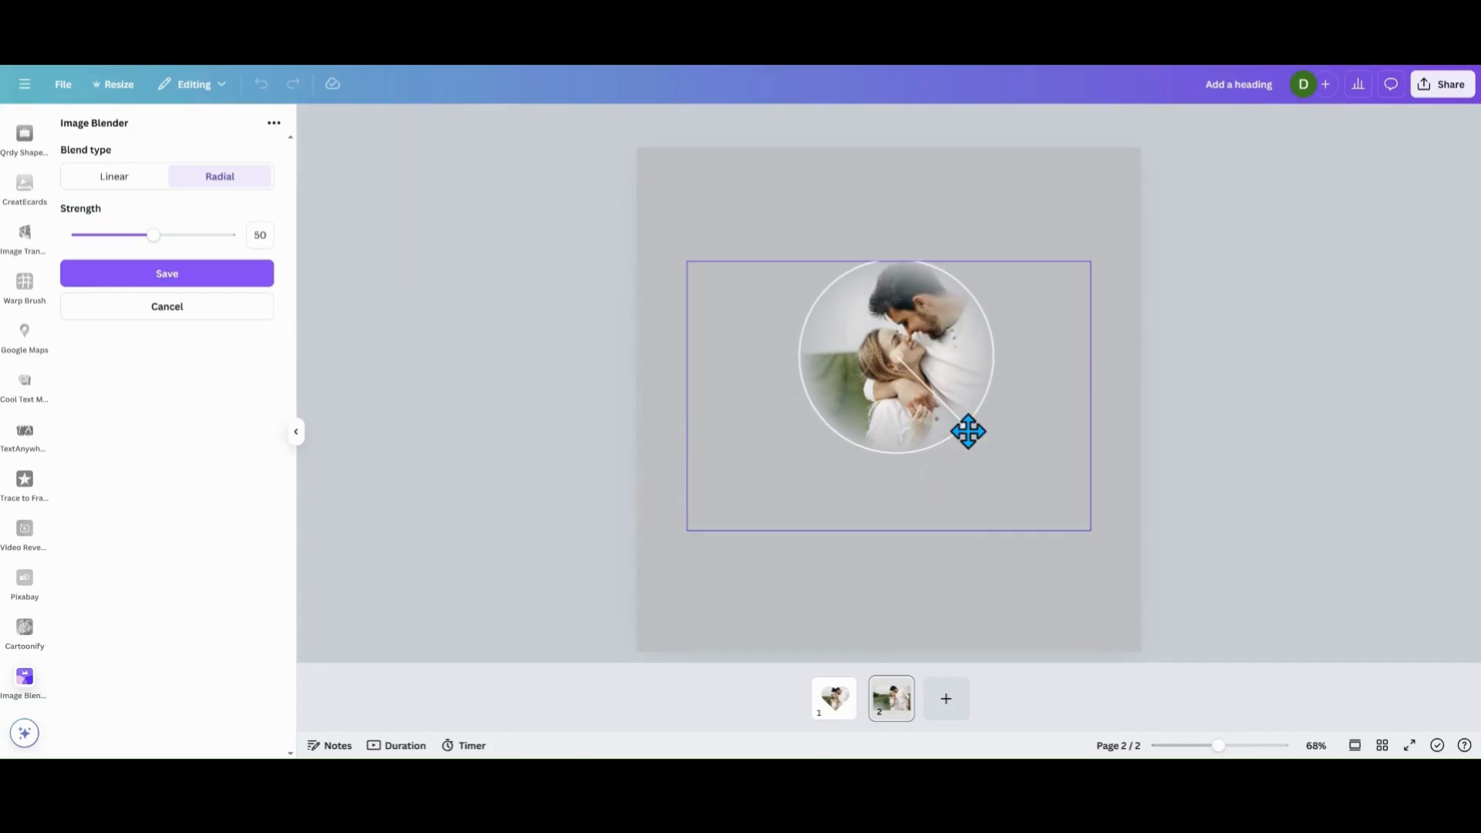
{"action": "left_click_drag", "start_coordinate": [968, 437], "coordinate": [996, 476]}
{"action": "left_click_drag", "start_coordinate": [928, 399], "coordinate": [934, 428]}
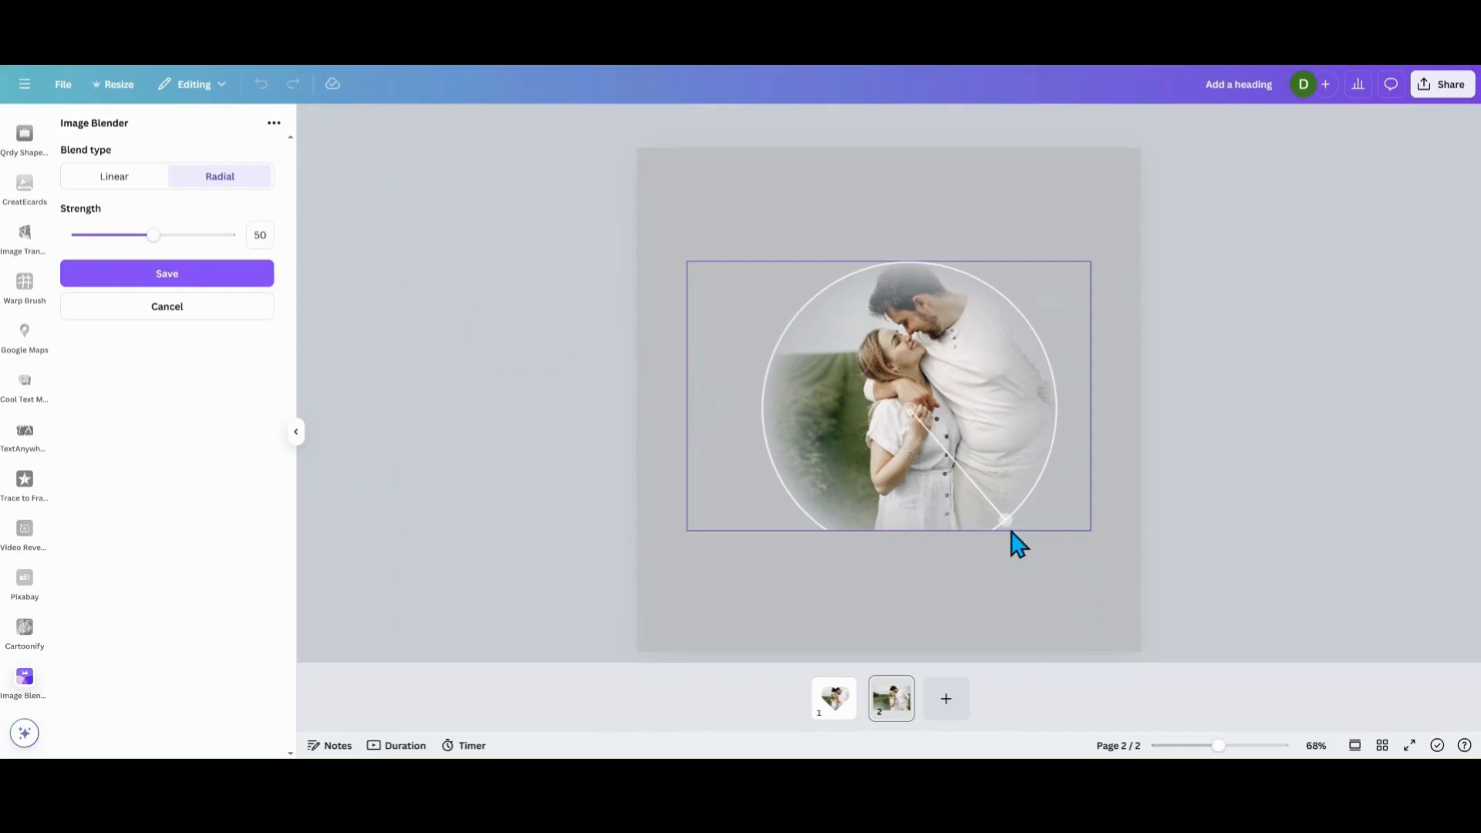
{"action": "left_click_drag", "start_coordinate": [1005, 519], "coordinate": [1015, 522]}
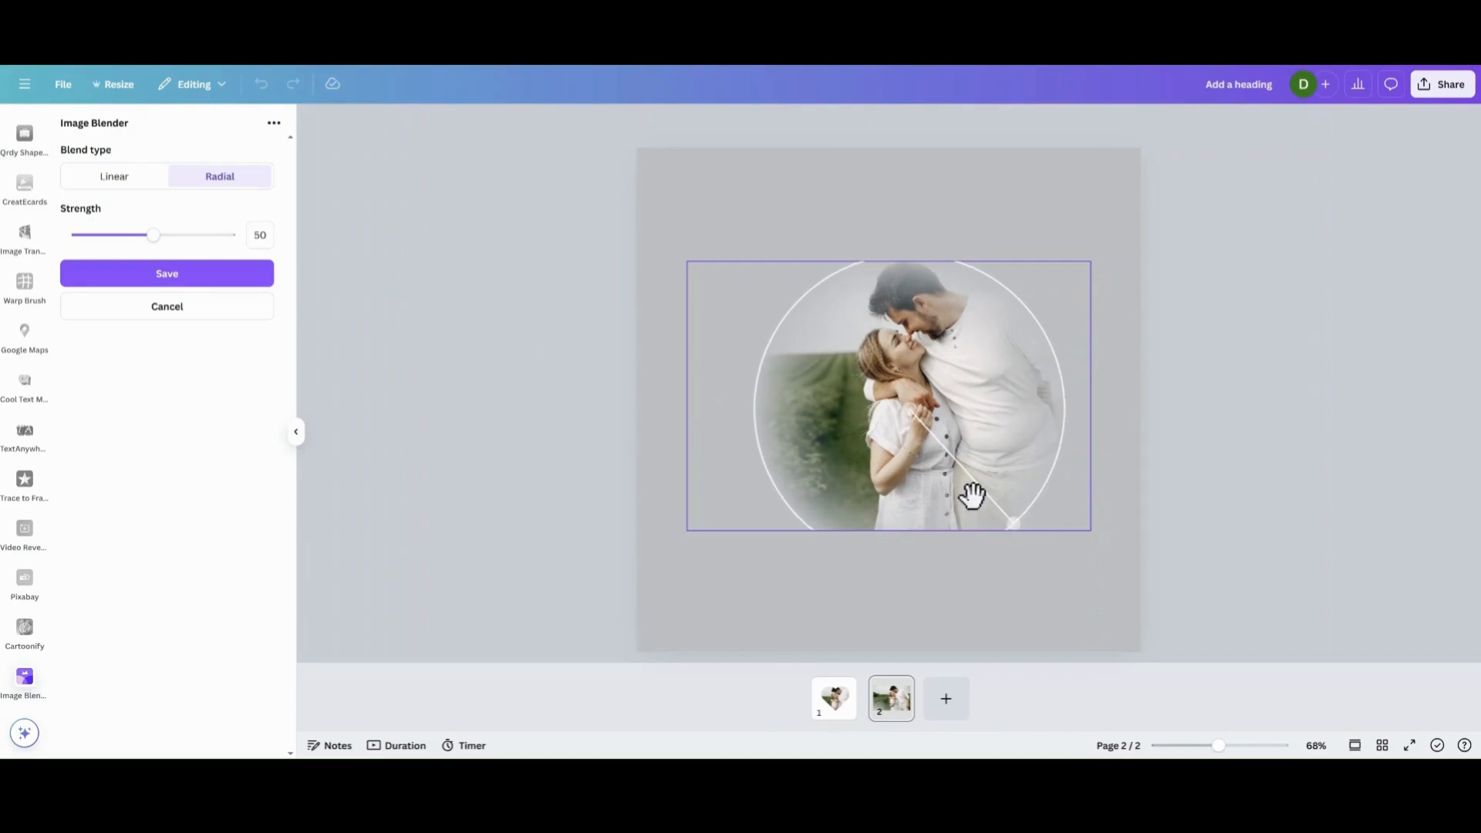
{"action": "mouse_move", "coordinate": [895, 479]}
{"action": "left_mouse_down"}
{"action": "mouse_move", "coordinate": [916, 477]}
{"action": "mouse_move", "coordinate": [903, 484]}
{"action": "left_mouse_up"}
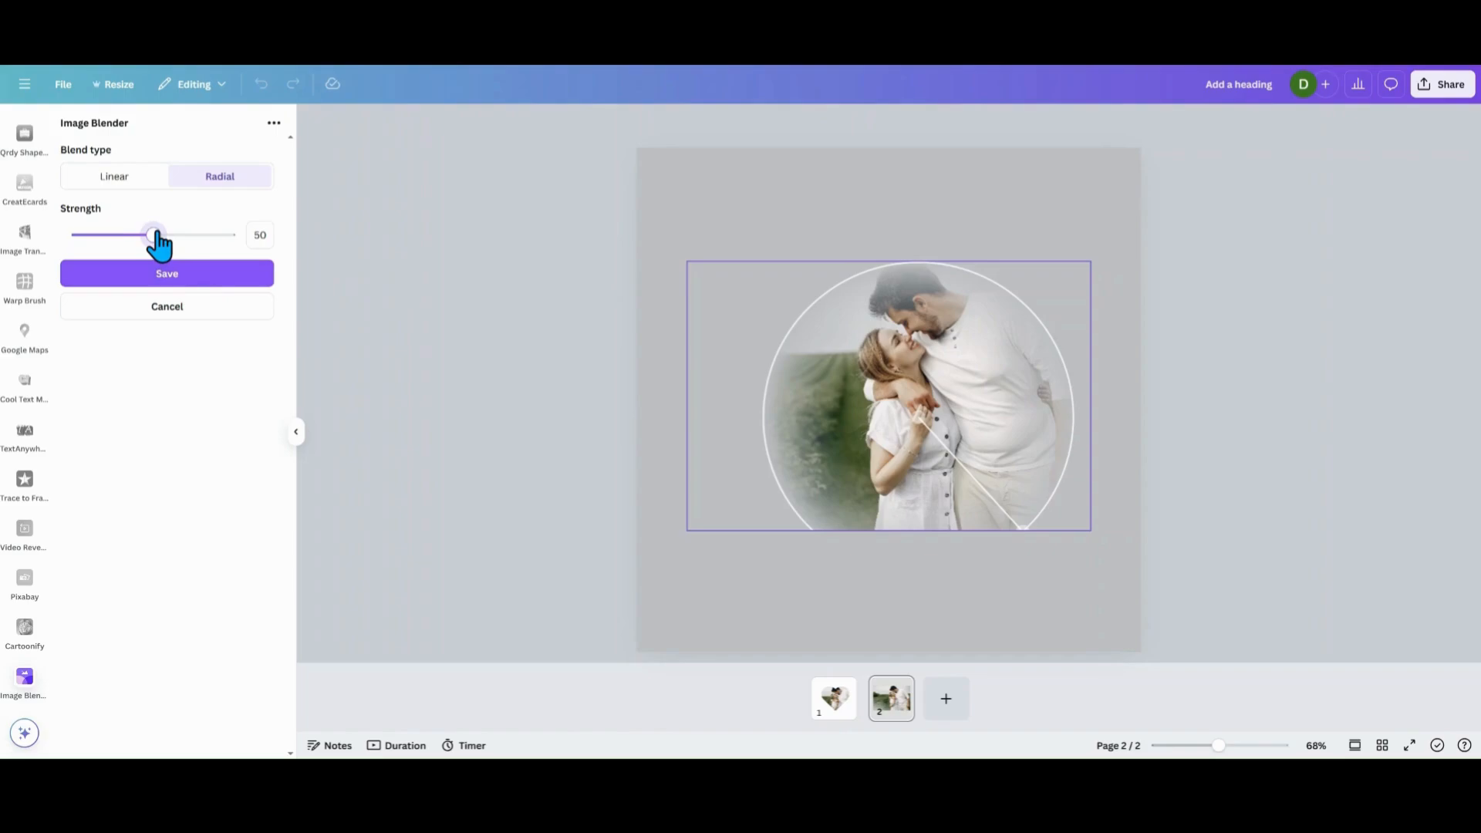
Set the radial blend strength to 93 and save the blended image.
{"action": "left_click_drag", "start_coordinate": [159, 244], "coordinate": [226, 249]}
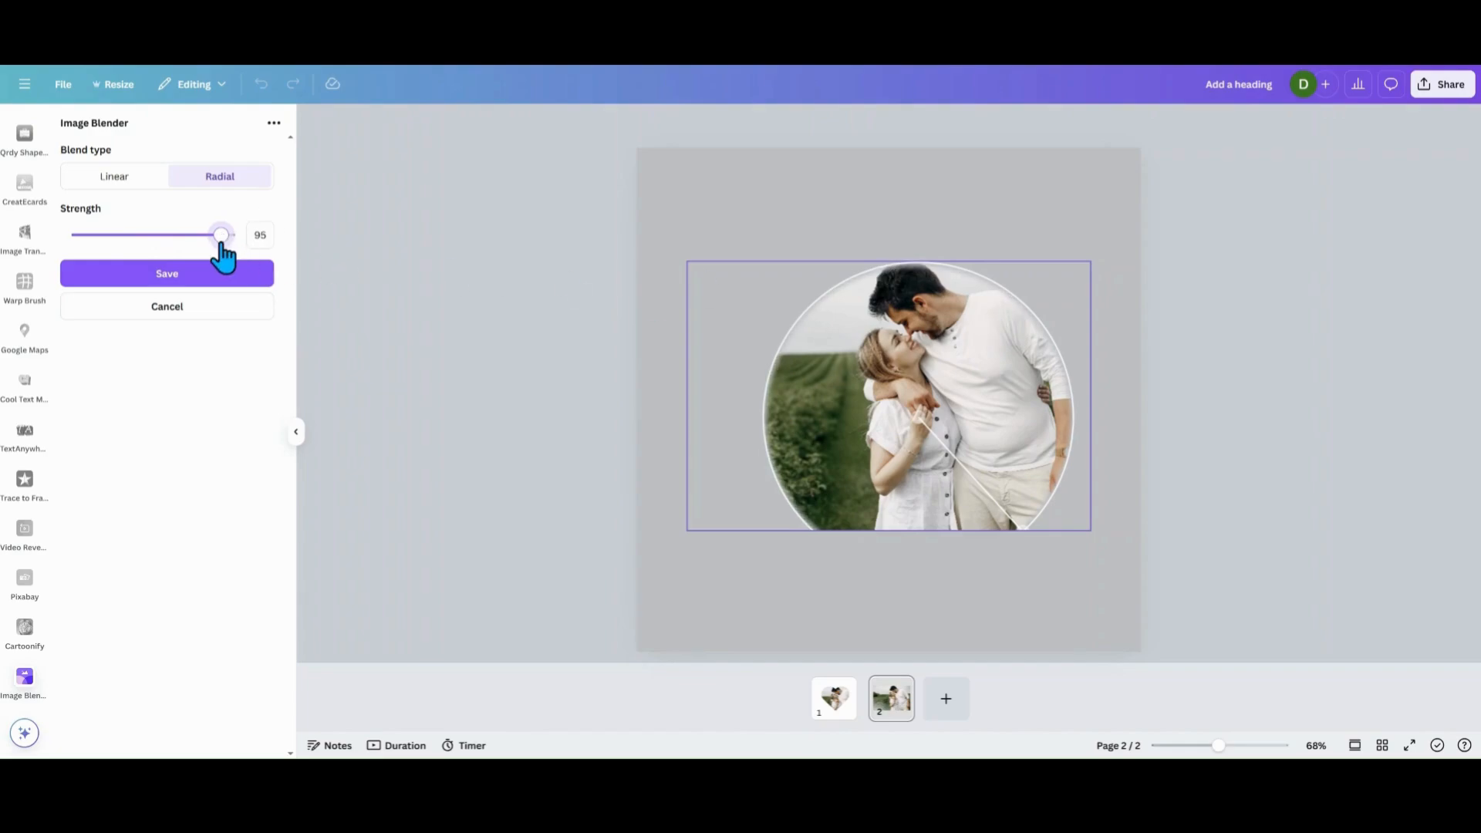
{"action": "left_click_drag", "start_coordinate": [221, 248], "coordinate": [219, 250]}
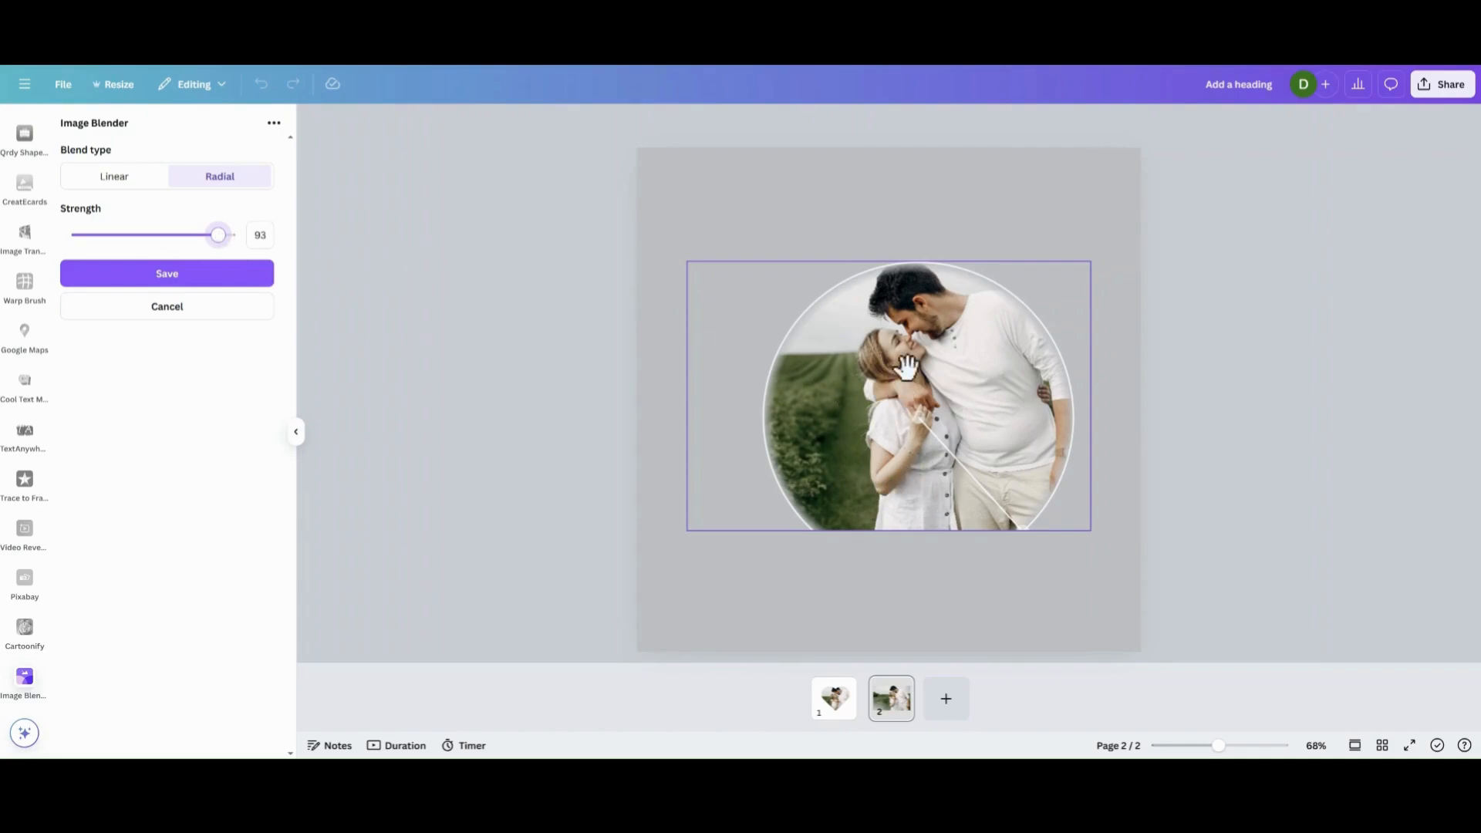
{"action": "left_click", "coordinate": [247, 283]}
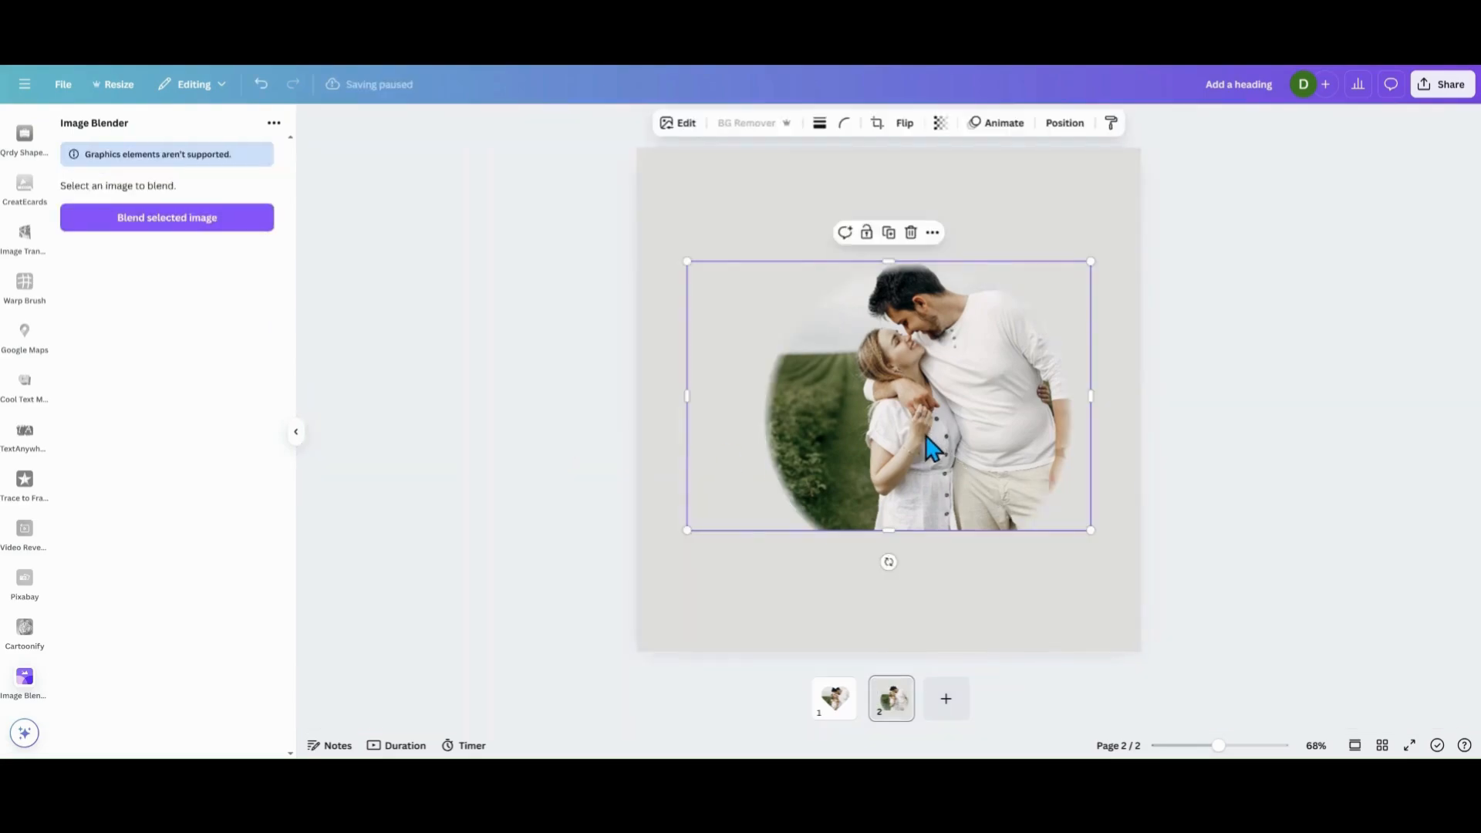
Enlarge the blended photo from two opposite corners so it spans almost the full width of the page.
{"action": "left_click", "coordinate": [774, 650]}
{"action": "left_click", "coordinate": [876, 488]}
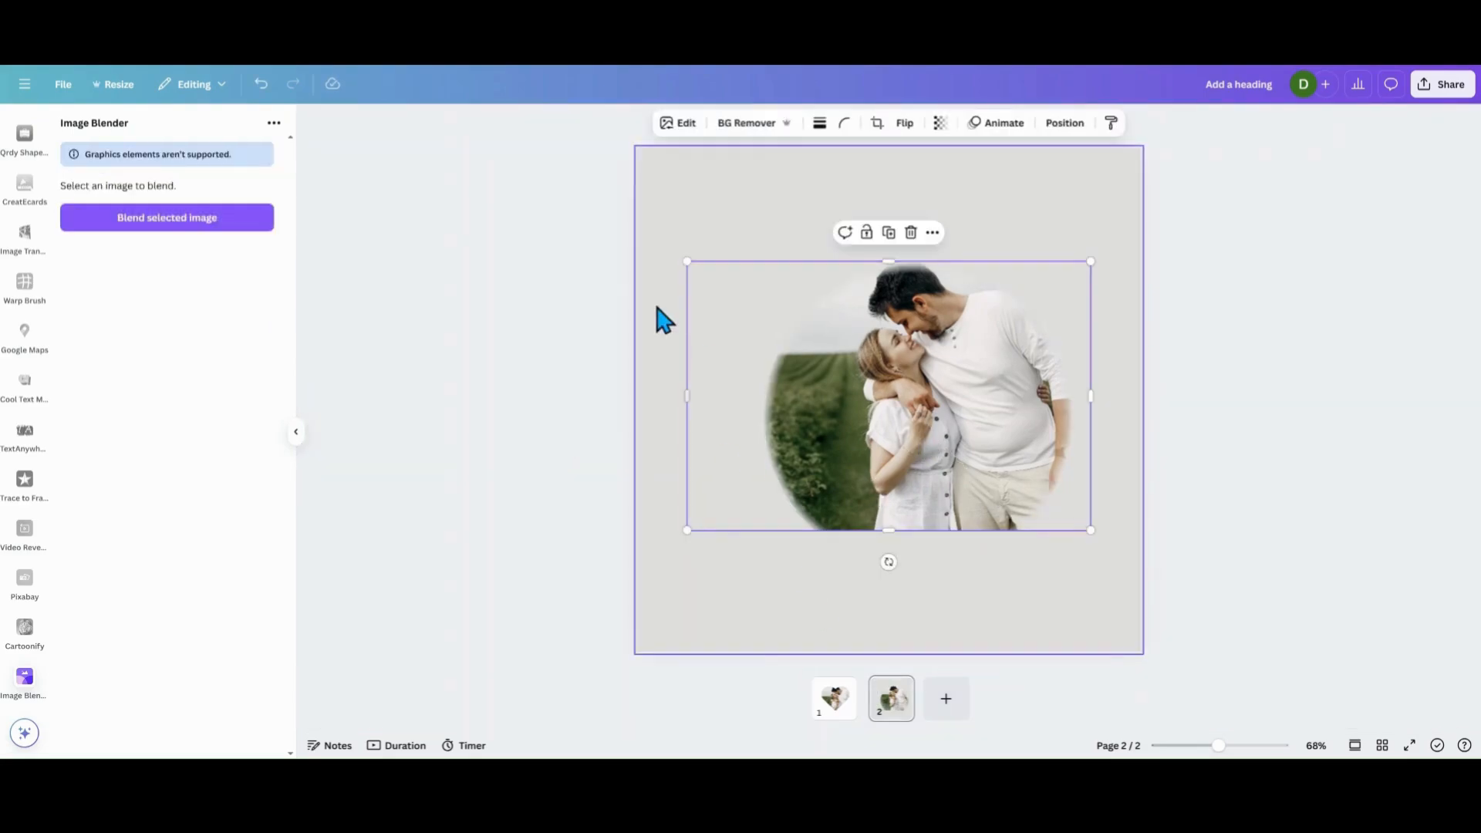
{"action": "left_click_drag", "start_coordinate": [678, 254], "coordinate": [618, 215]}
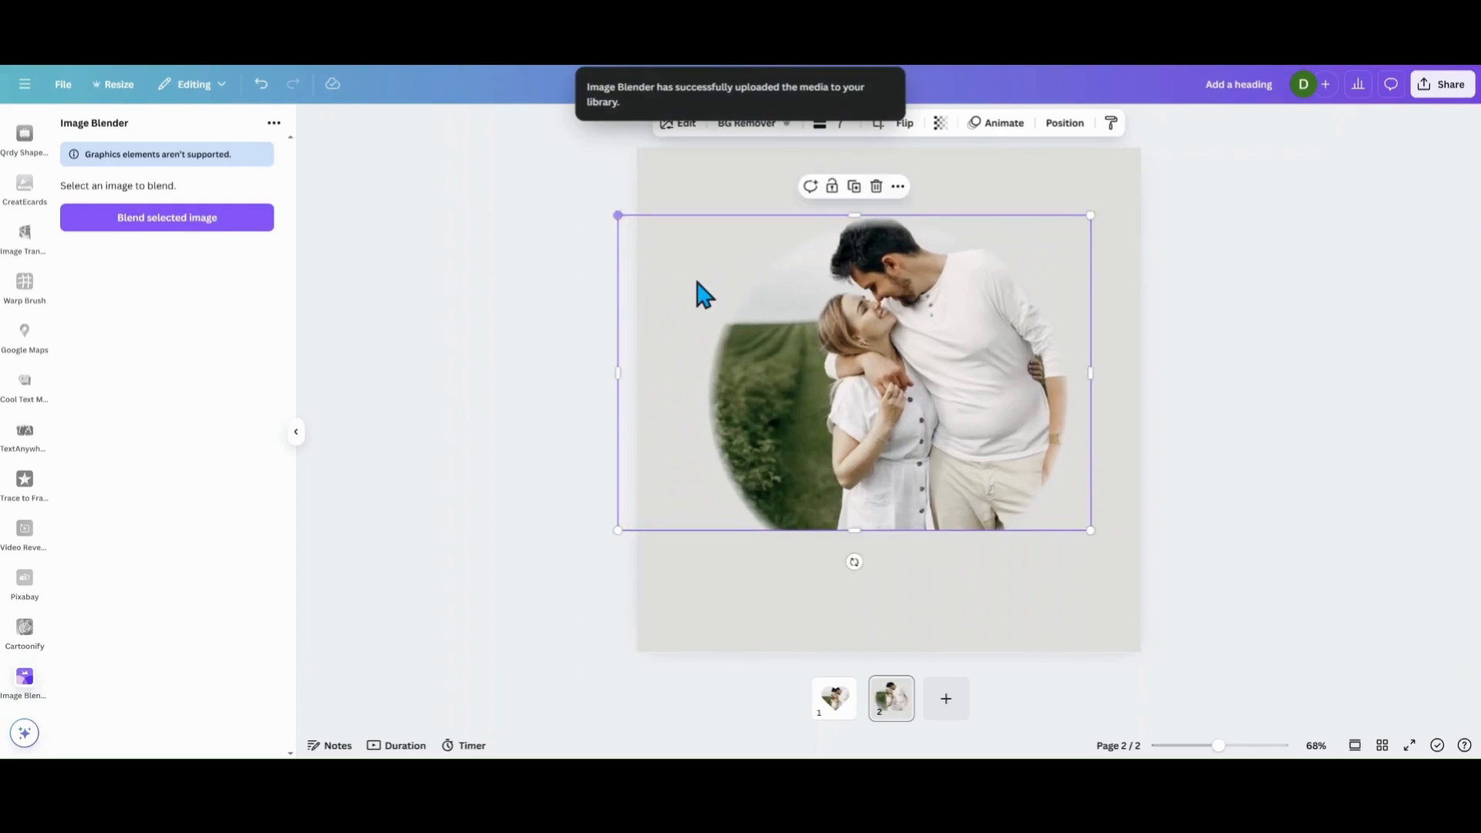
{"action": "left_click_drag", "start_coordinate": [1087, 531], "coordinate": [1111, 549]}
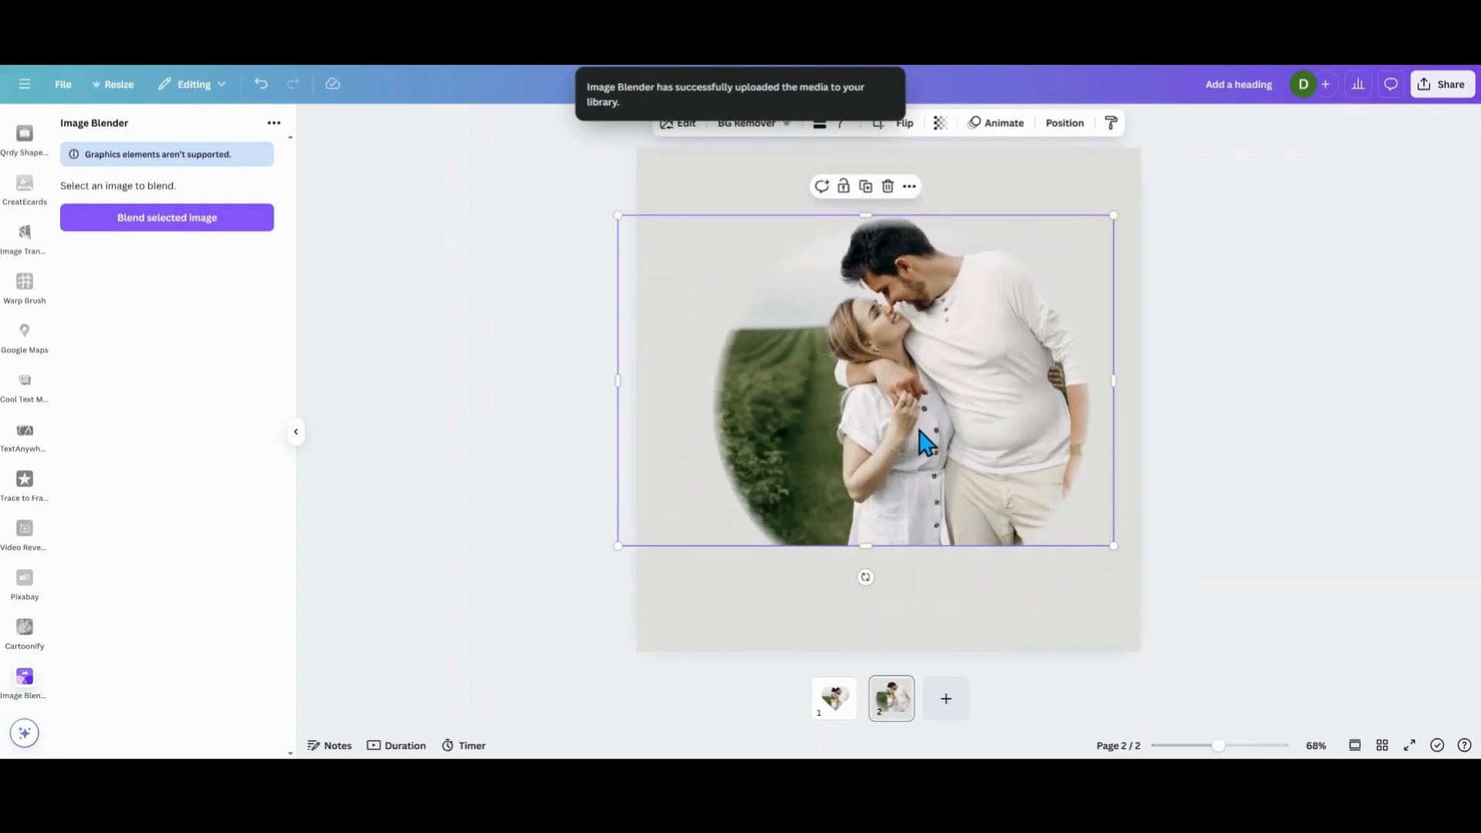
Download only the current page (Page 2) as a PNG.
{"action": "left_click", "coordinate": [64, 87]}
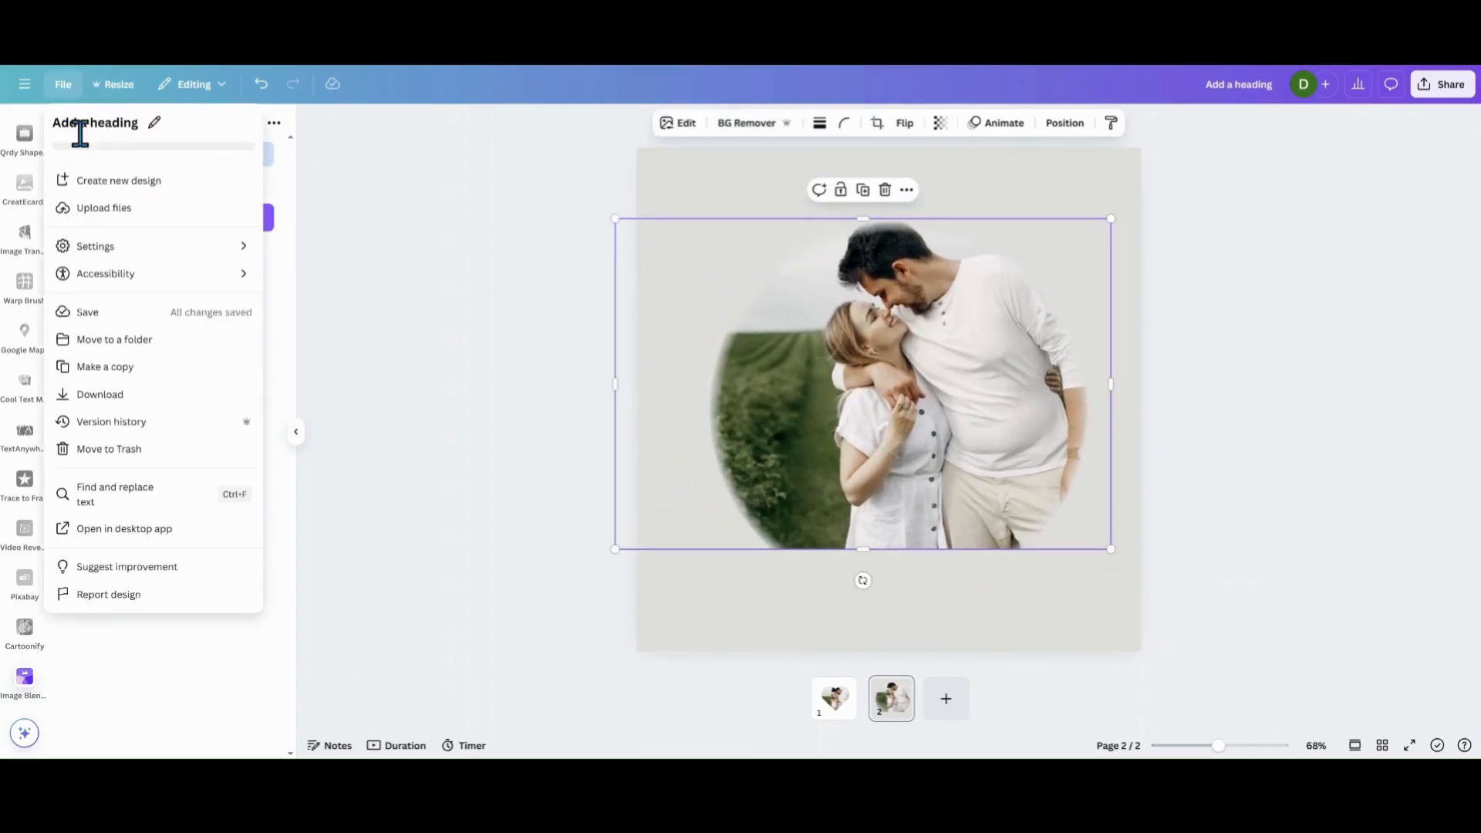
{"action": "left_click", "coordinate": [124, 408]}
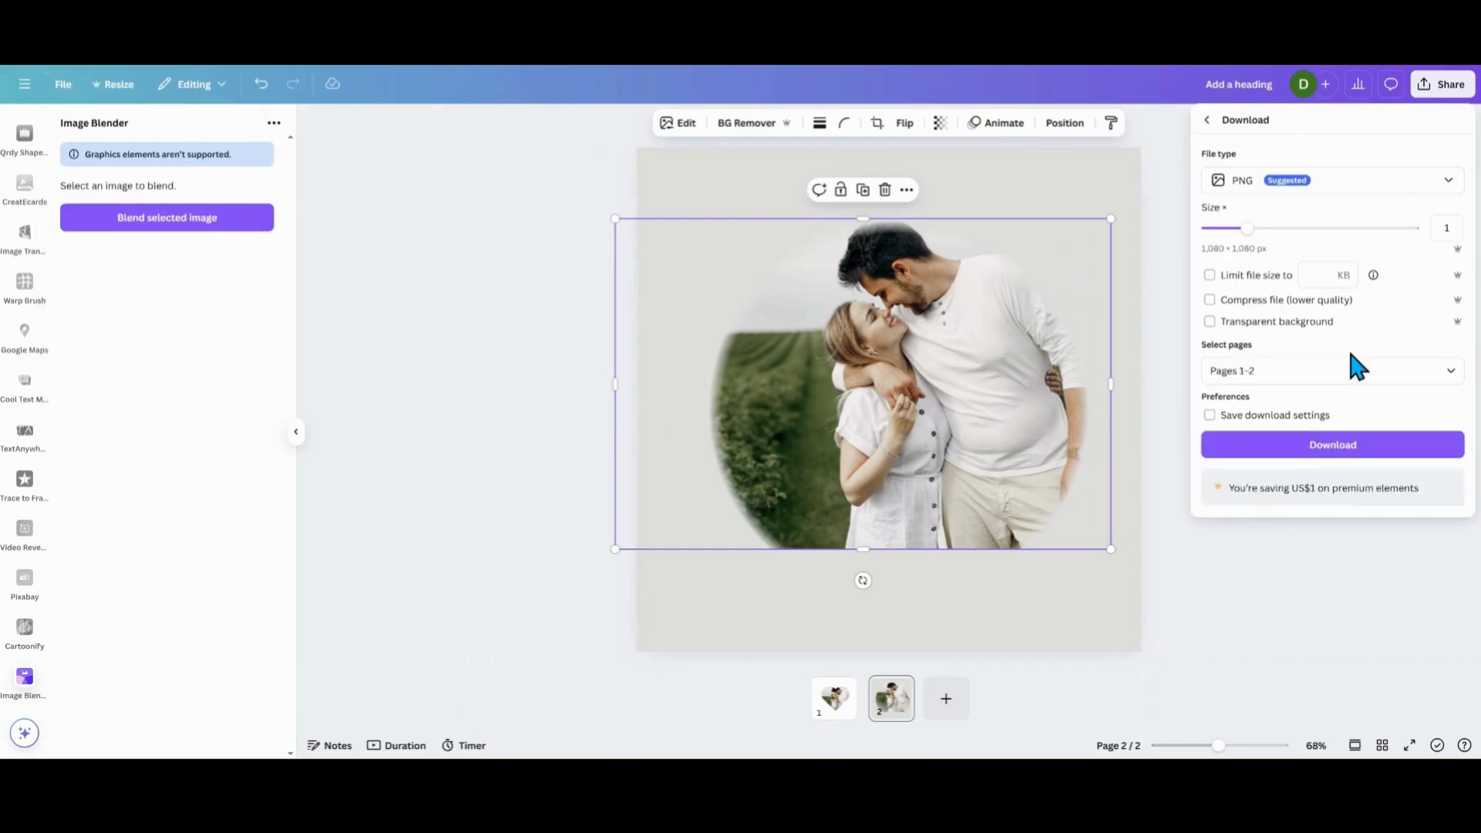
{"action": "left_click", "coordinate": [1447, 373]}
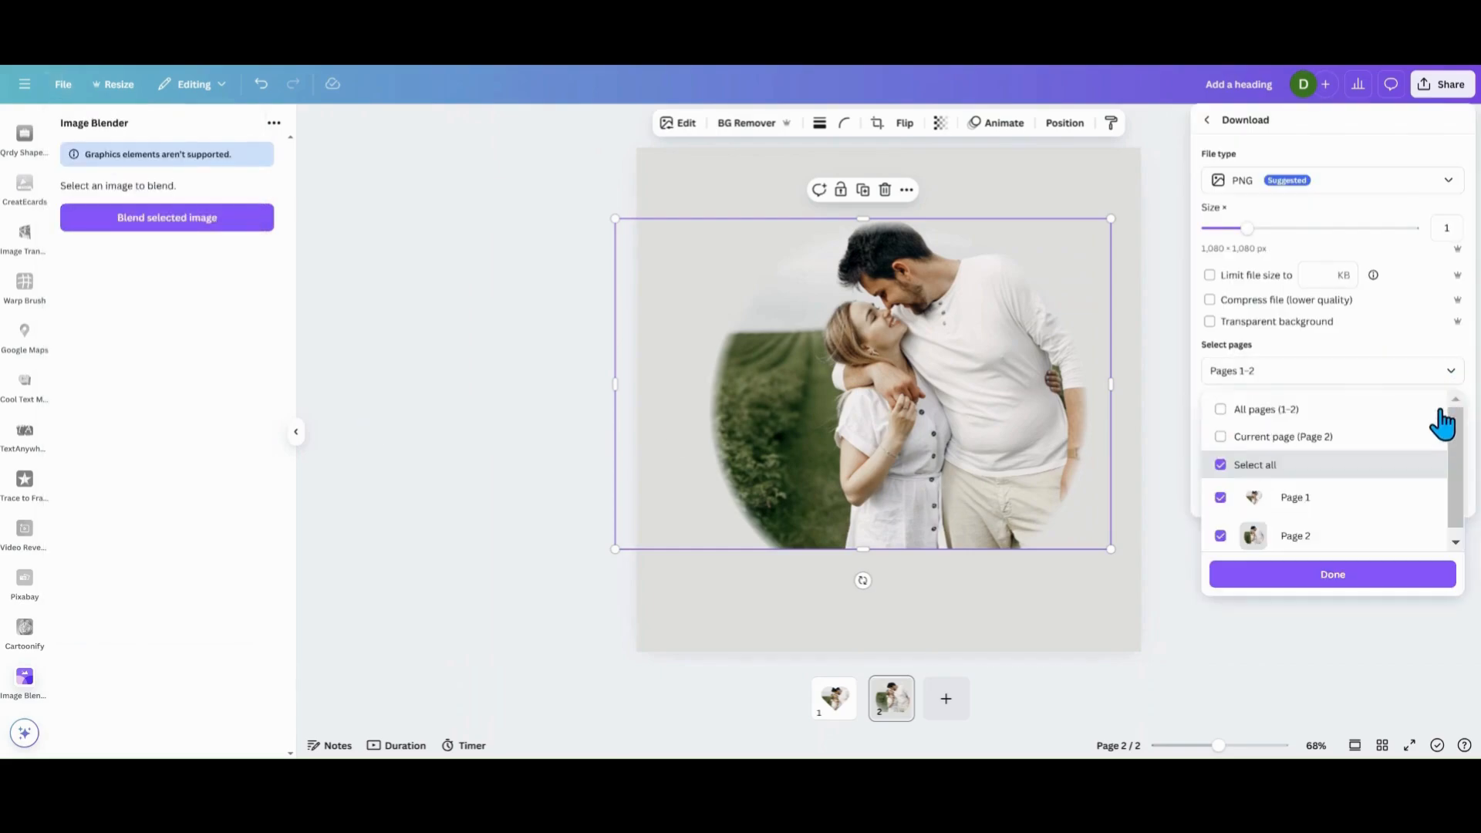
{"action": "left_click", "coordinate": [1220, 434]}
{"action": "left_click", "coordinate": [1332, 578]}
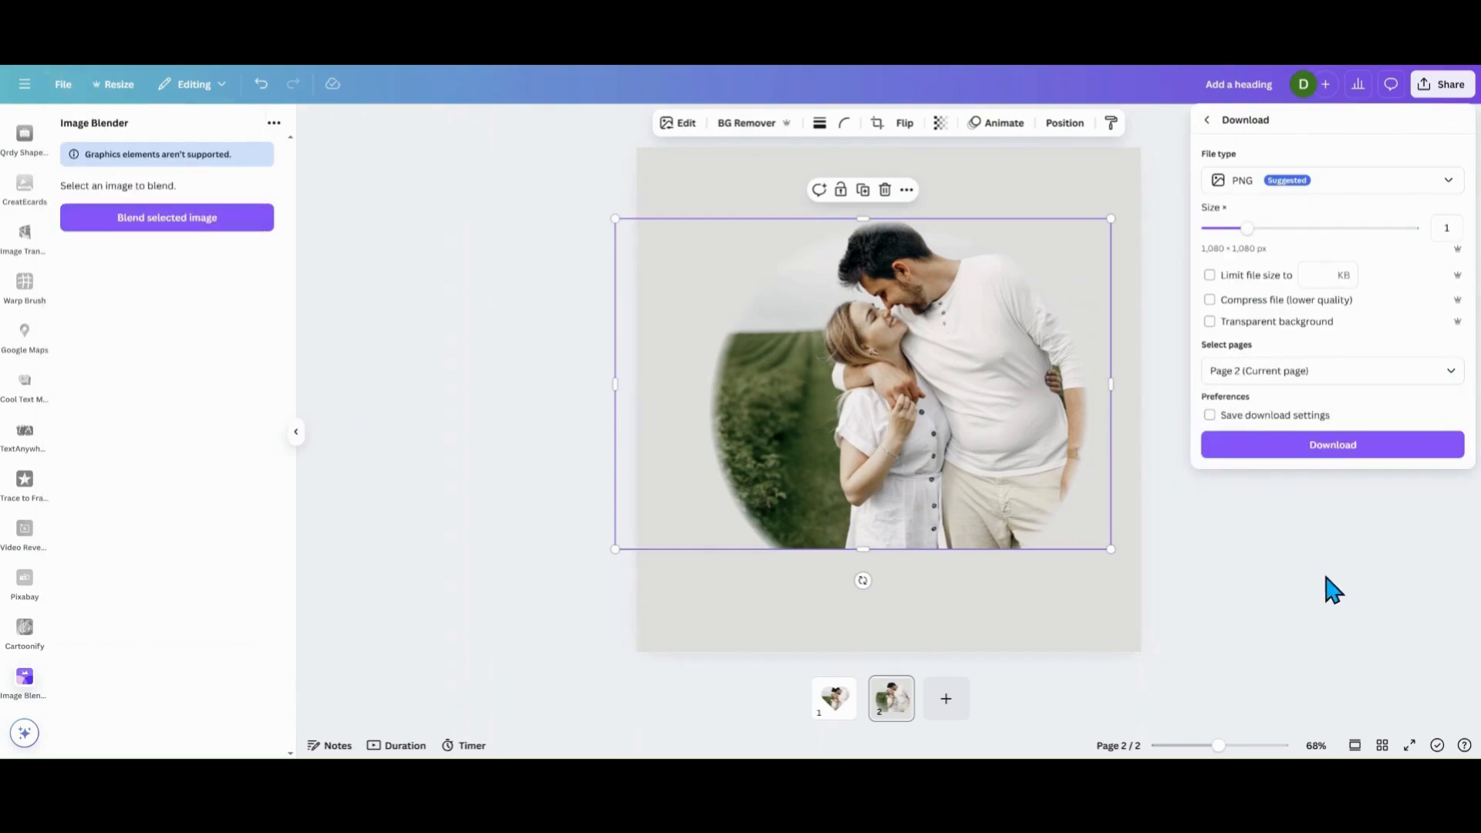
{"action": "left_click", "coordinate": [1330, 446]}
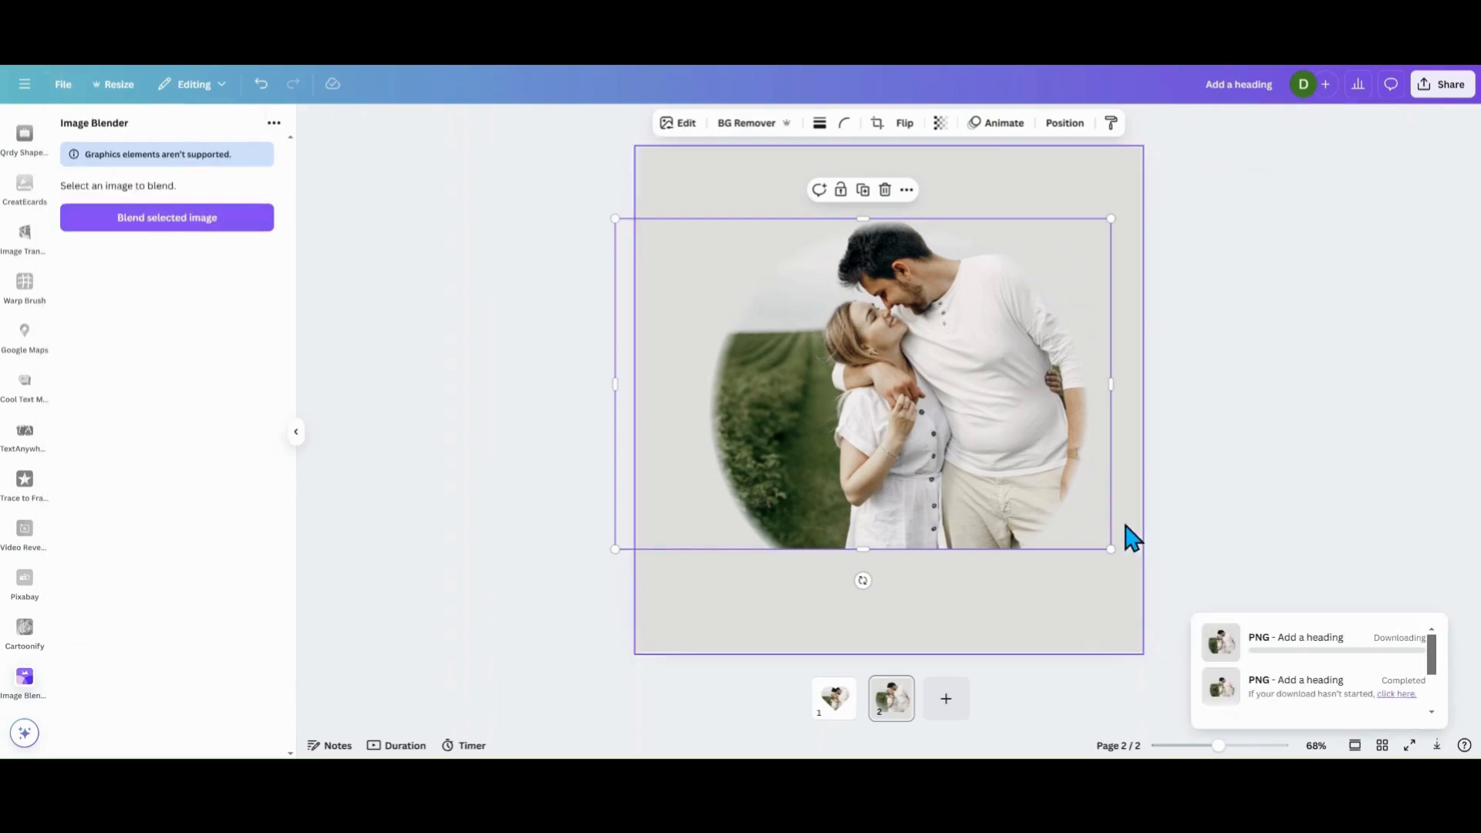
Replace the photo in Page 1's heart frame with the downloaded blended image of the couple.
{"action": "left_click", "coordinate": [834, 713]}
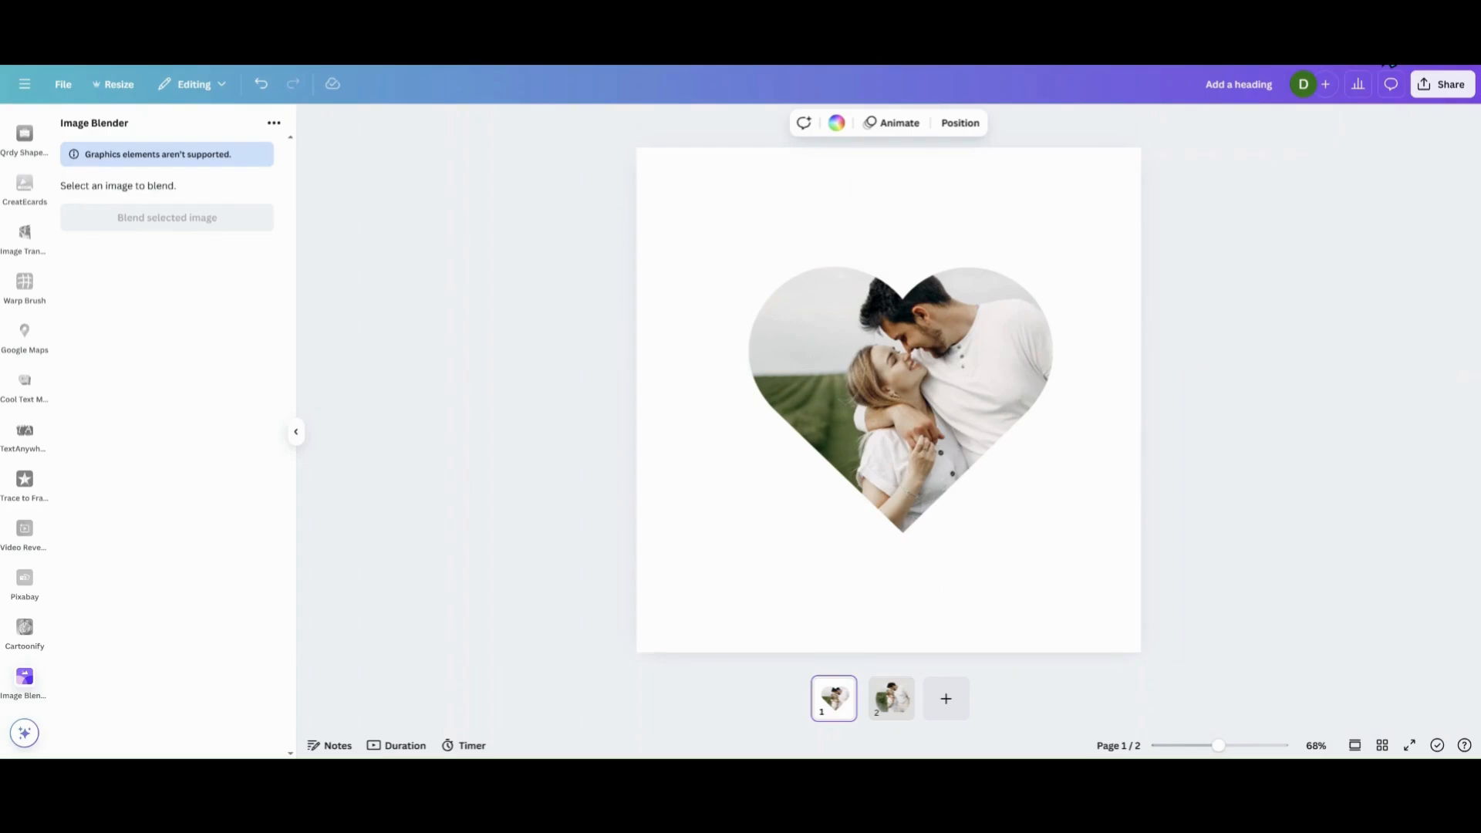
{"action": "left_click", "coordinate": [895, 376]}
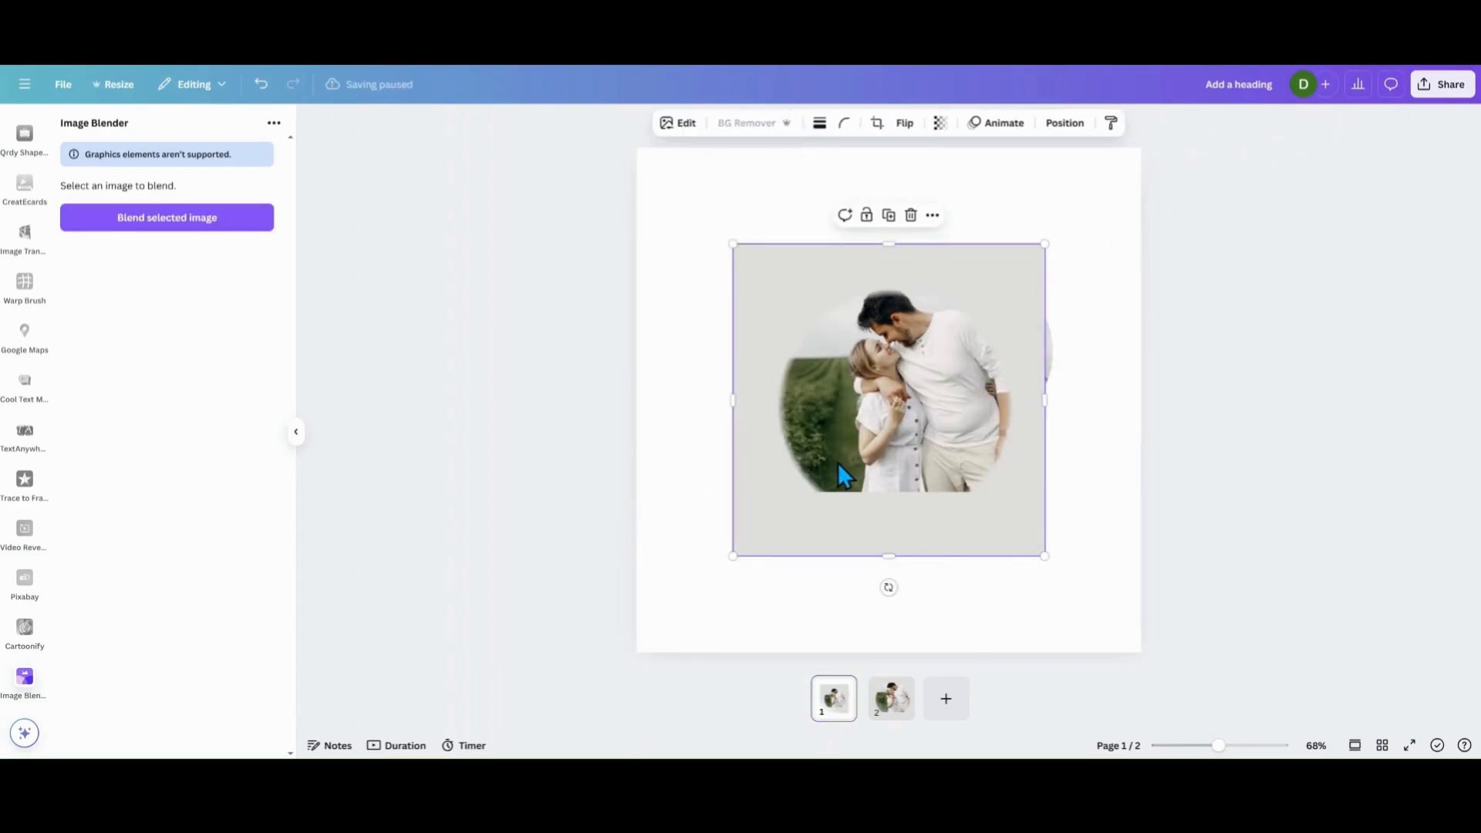
{"action": "mouse_move", "coordinate": [837, 464]}
{"action": "left_mouse_down"}
{"action": "mouse_move", "coordinate": [827, 471]}
{"action": "mouse_move", "coordinate": [848, 444]}
{"action": "left_mouse_up"}
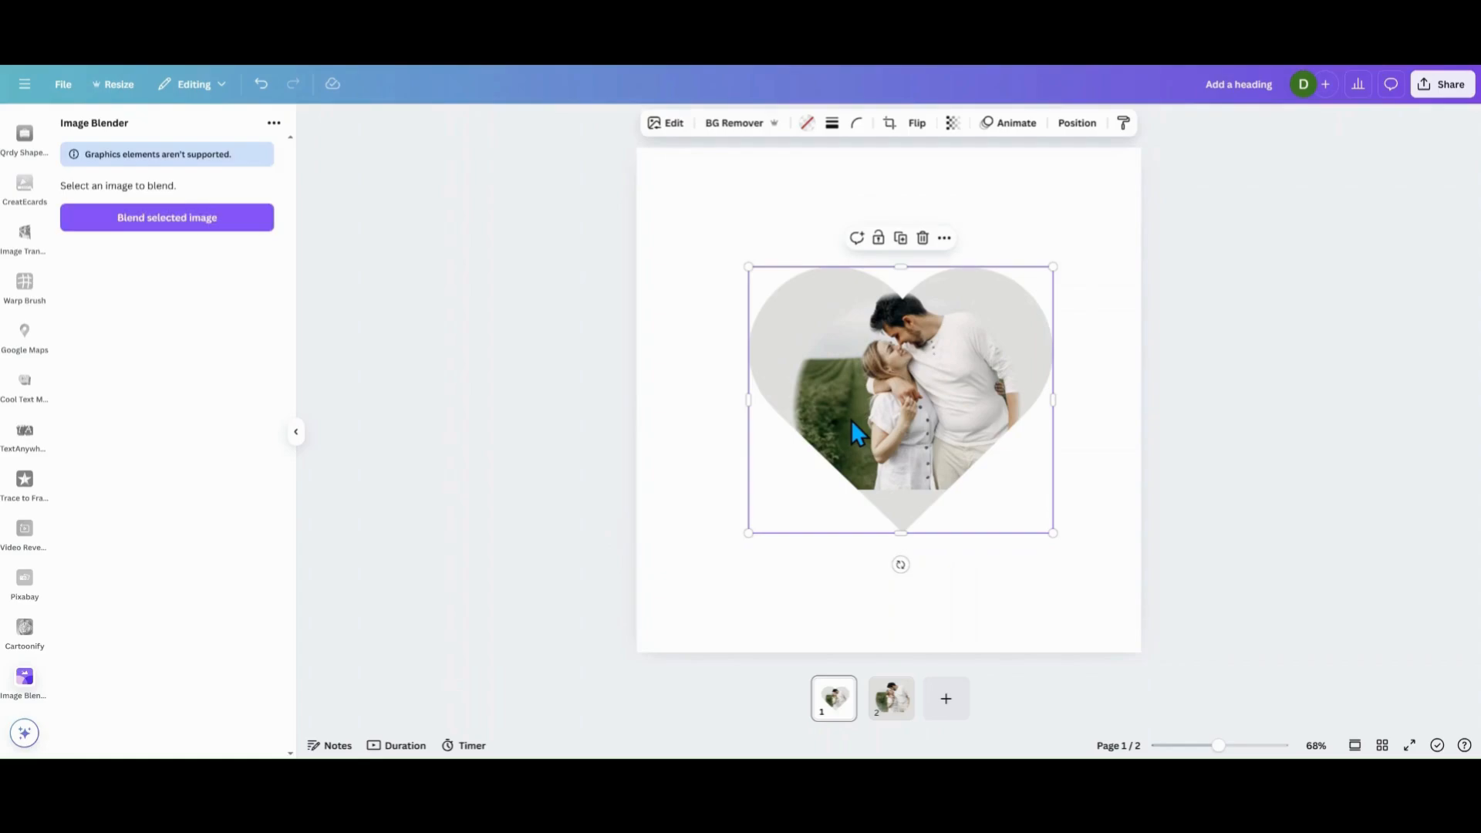
Enlarge the blended image inside the heart frame from two opposite corners and shift it down so the couple fills the heart.
{"action": "double_click", "coordinate": [850, 419]}
{"action": "left_click_drag", "start_coordinate": [747, 250], "coordinate": [631, 225]}
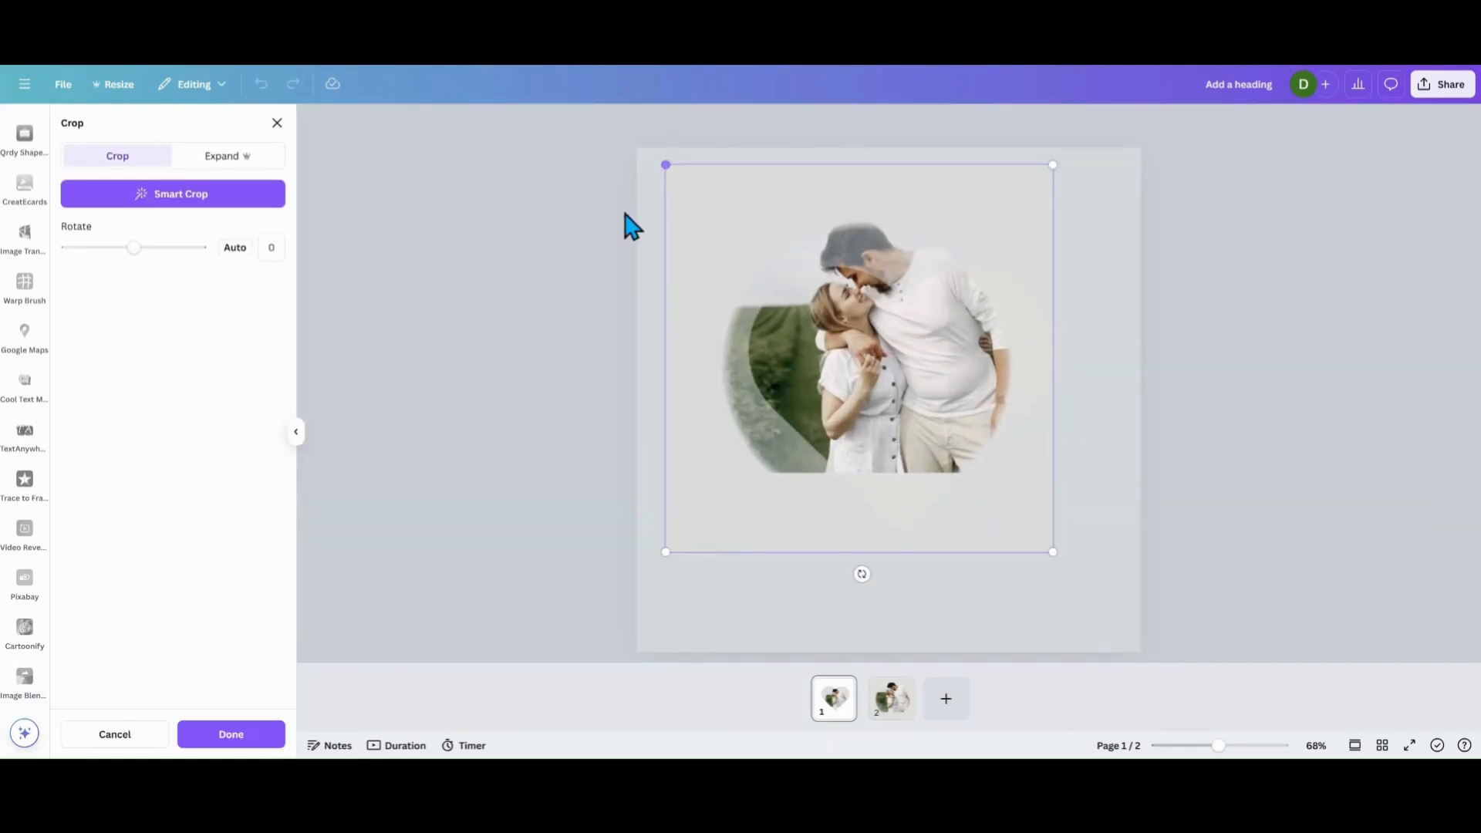
{"action": "left_click_drag", "start_coordinate": [1053, 554], "coordinate": [1101, 598]}
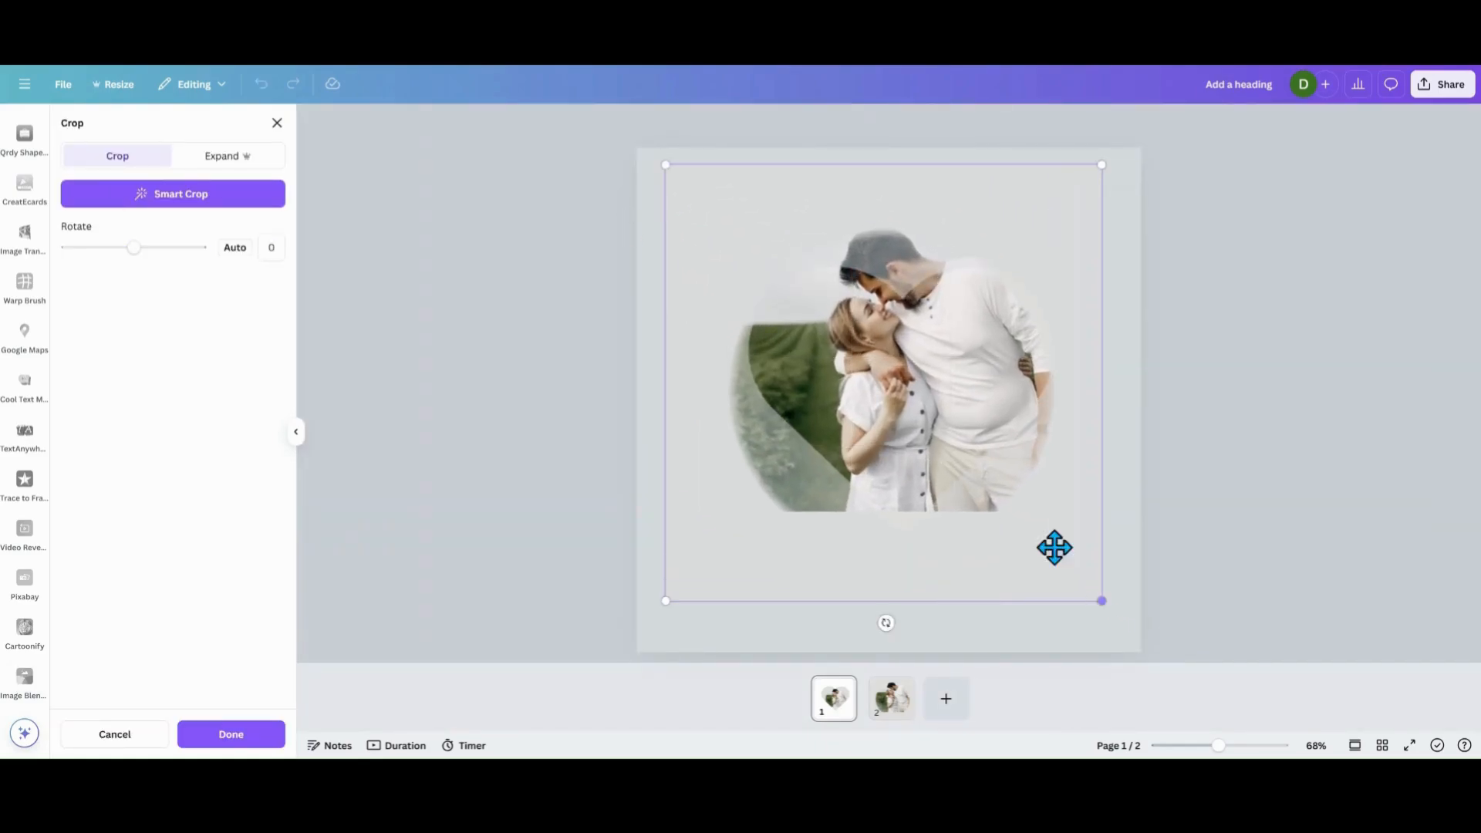
{"action": "left_click_drag", "start_coordinate": [931, 397], "coordinate": [927, 463]}
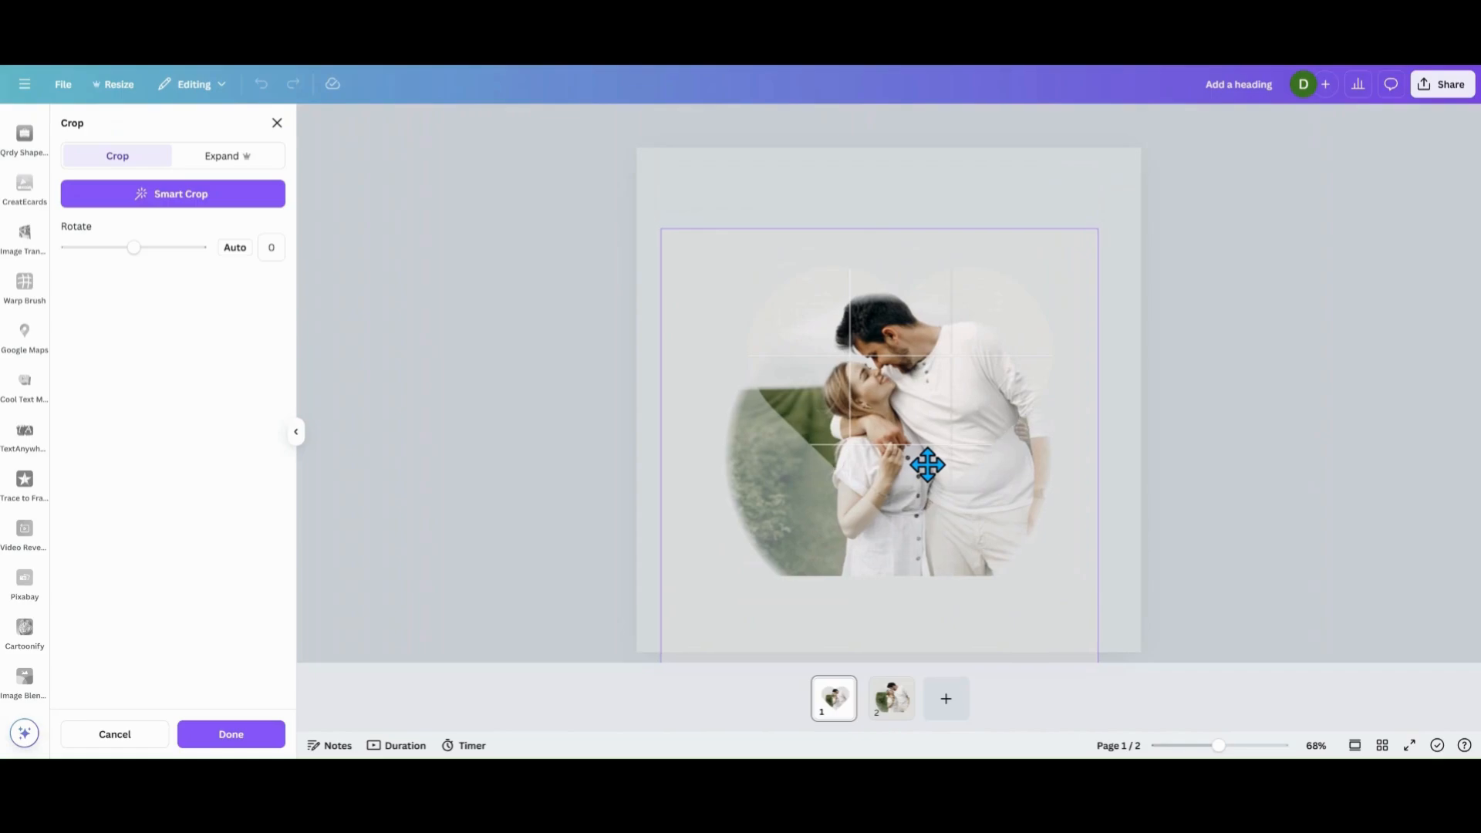
{"action": "left_click", "coordinate": [737, 212]}
{"action": "left_click", "coordinate": [689, 441]}
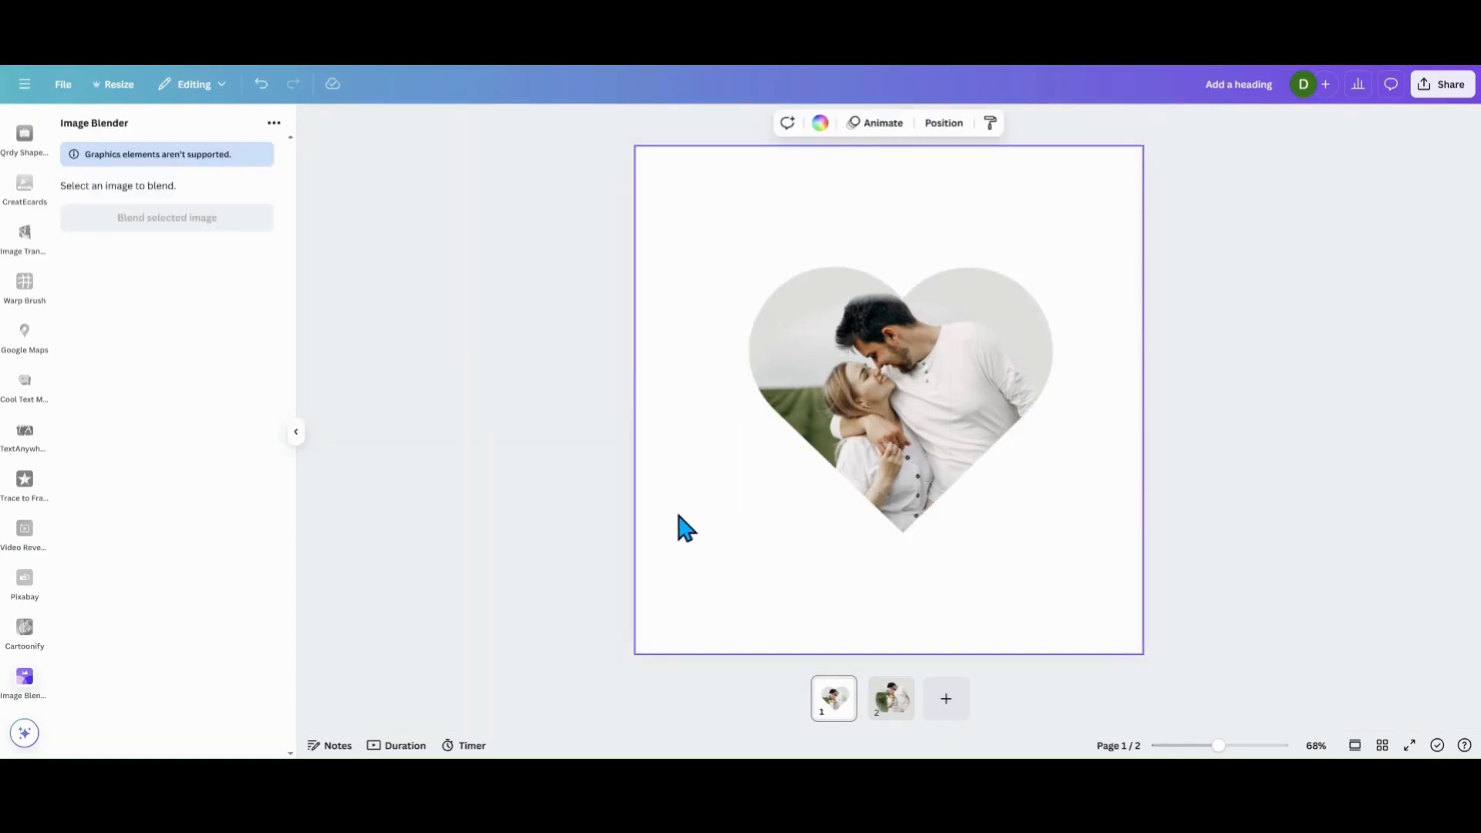
Move the heart frame slightly down the page and shift the blended image a little lower inside it.
{"action": "left_click", "coordinate": [891, 451]}
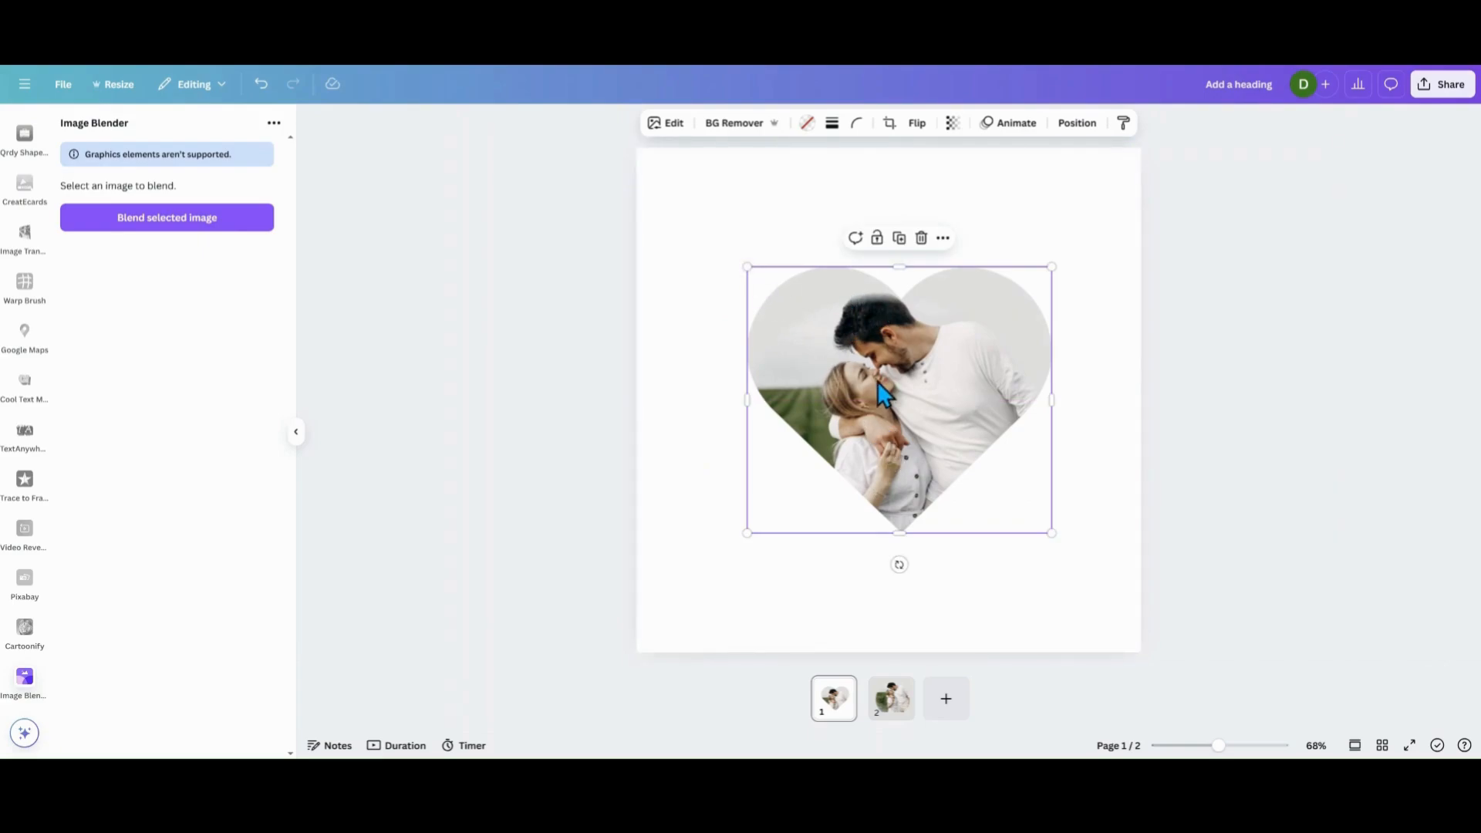
{"action": "left_click_drag", "start_coordinate": [877, 381], "coordinate": [877, 386]}
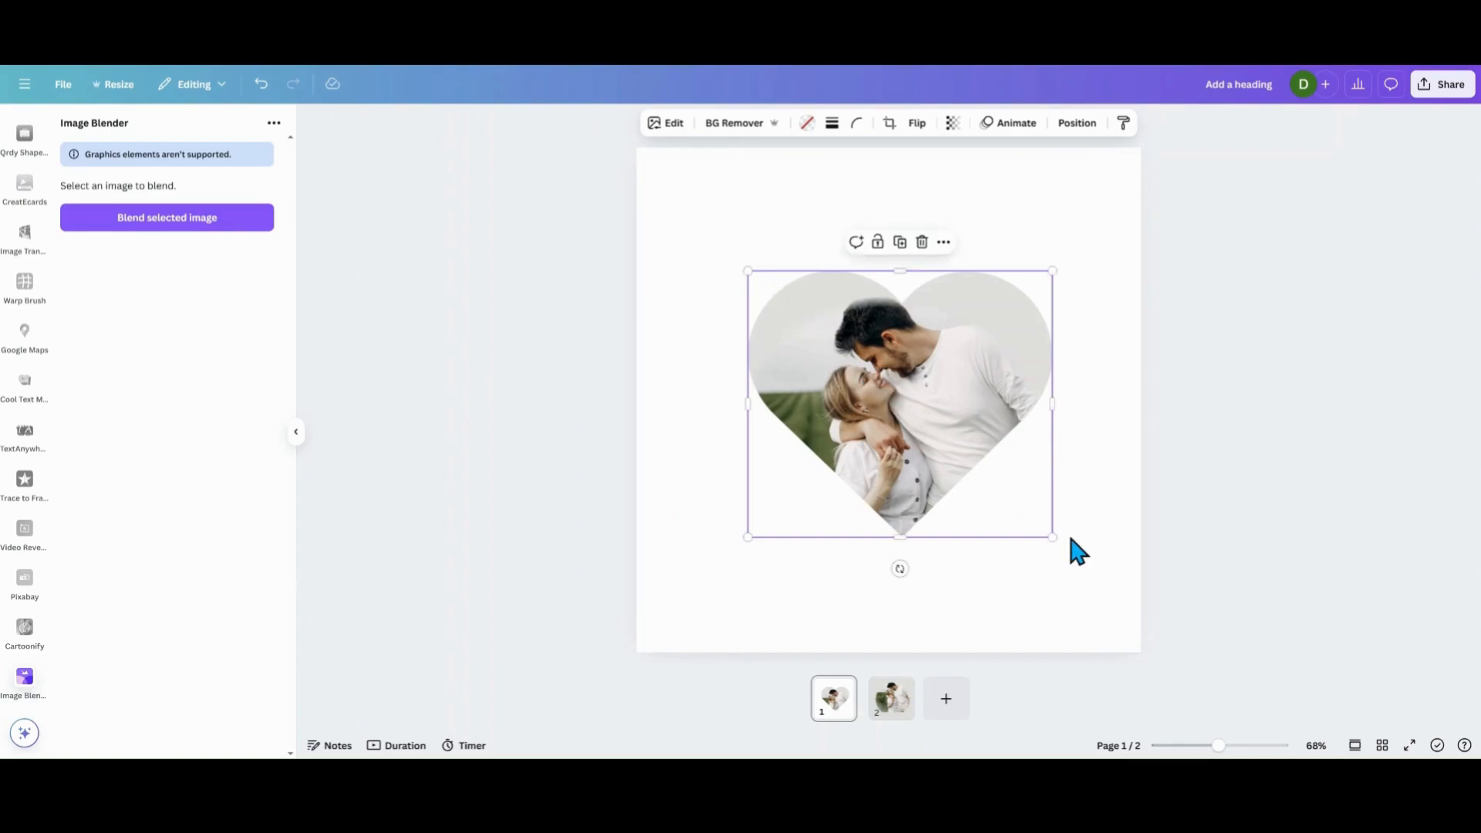
{"action": "double_click", "coordinate": [913, 453]}
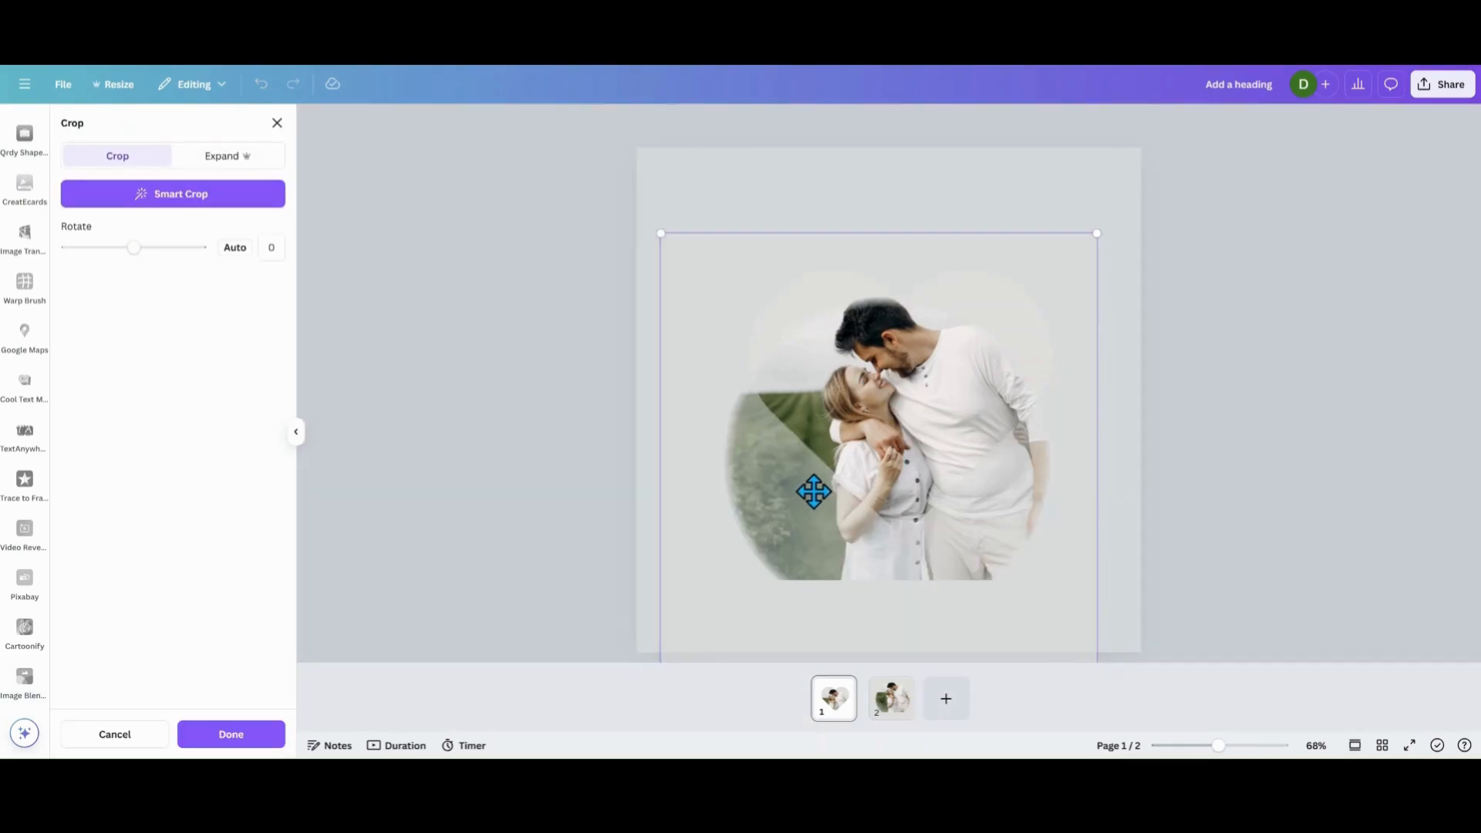
{"action": "left_click_drag", "start_coordinate": [814, 492], "coordinate": [813, 506]}
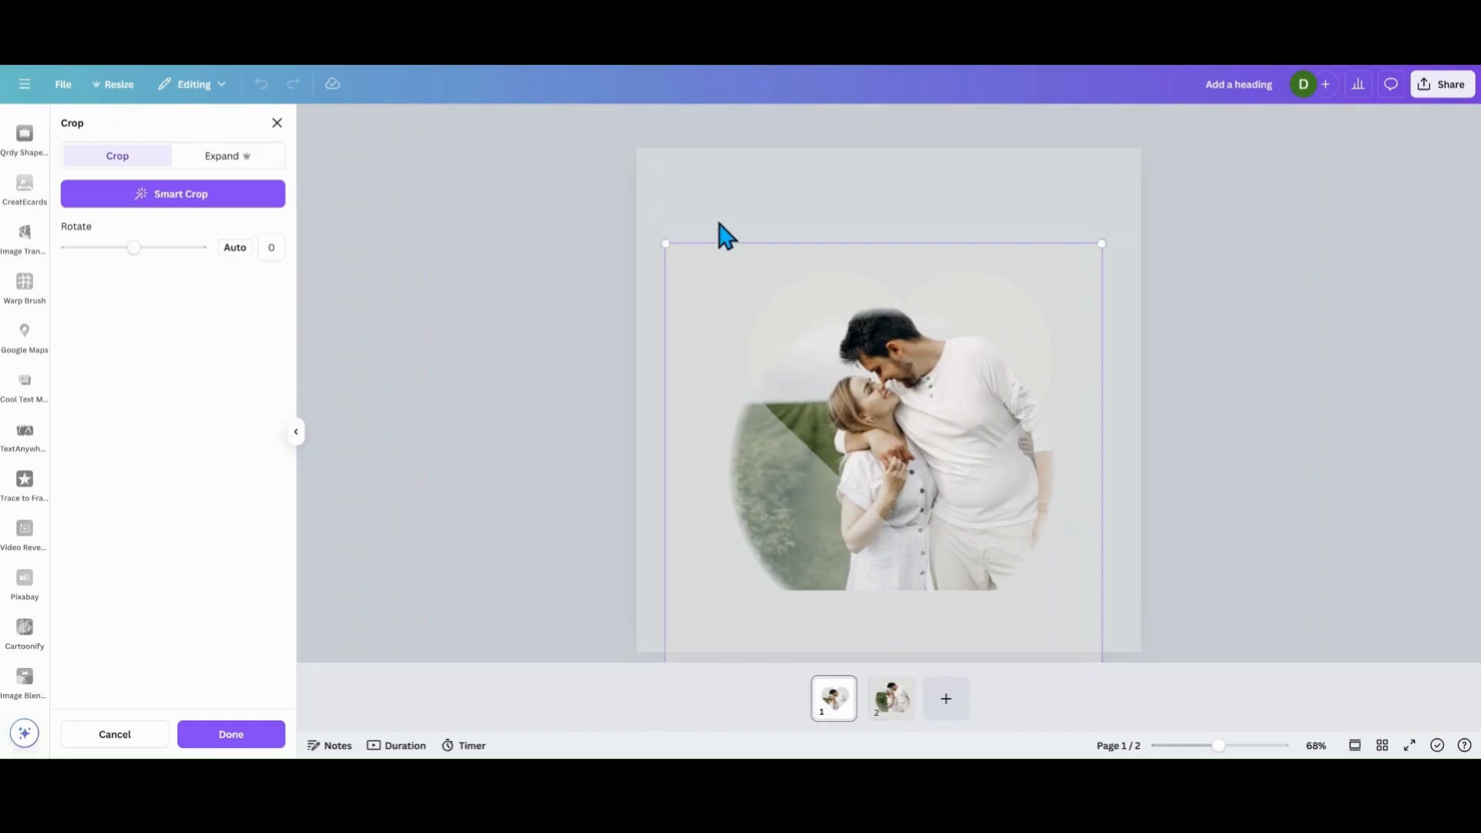
{"action": "left_click", "coordinate": [726, 232]}
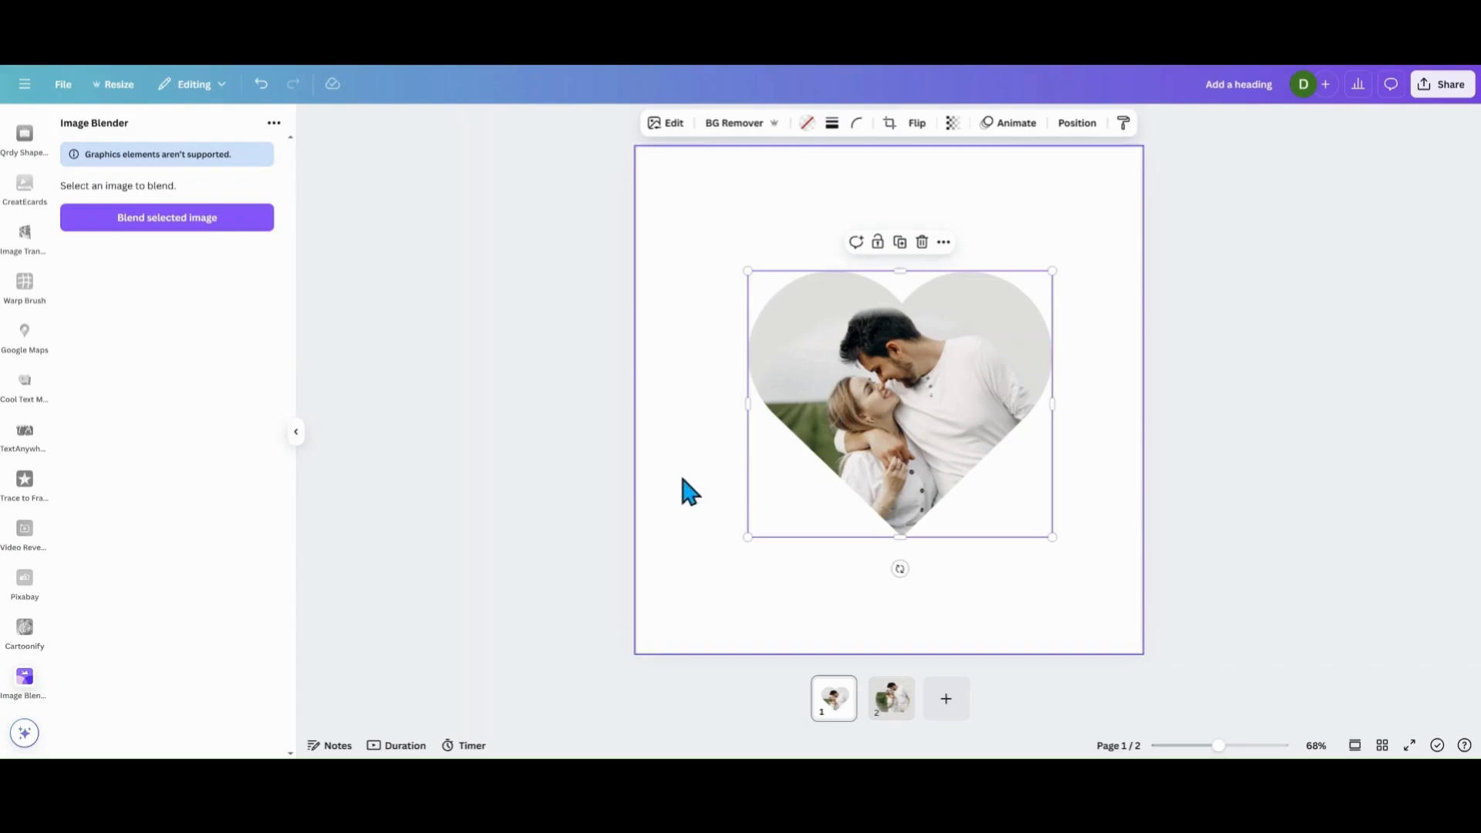
Add the original couple photo from the recently used elements to Page 1, move it toward the lower right corner and remove its background.
{"action": "scroll", "coordinate": [43, 439], "scroll_direction": "down", "scroll_amount": 15}
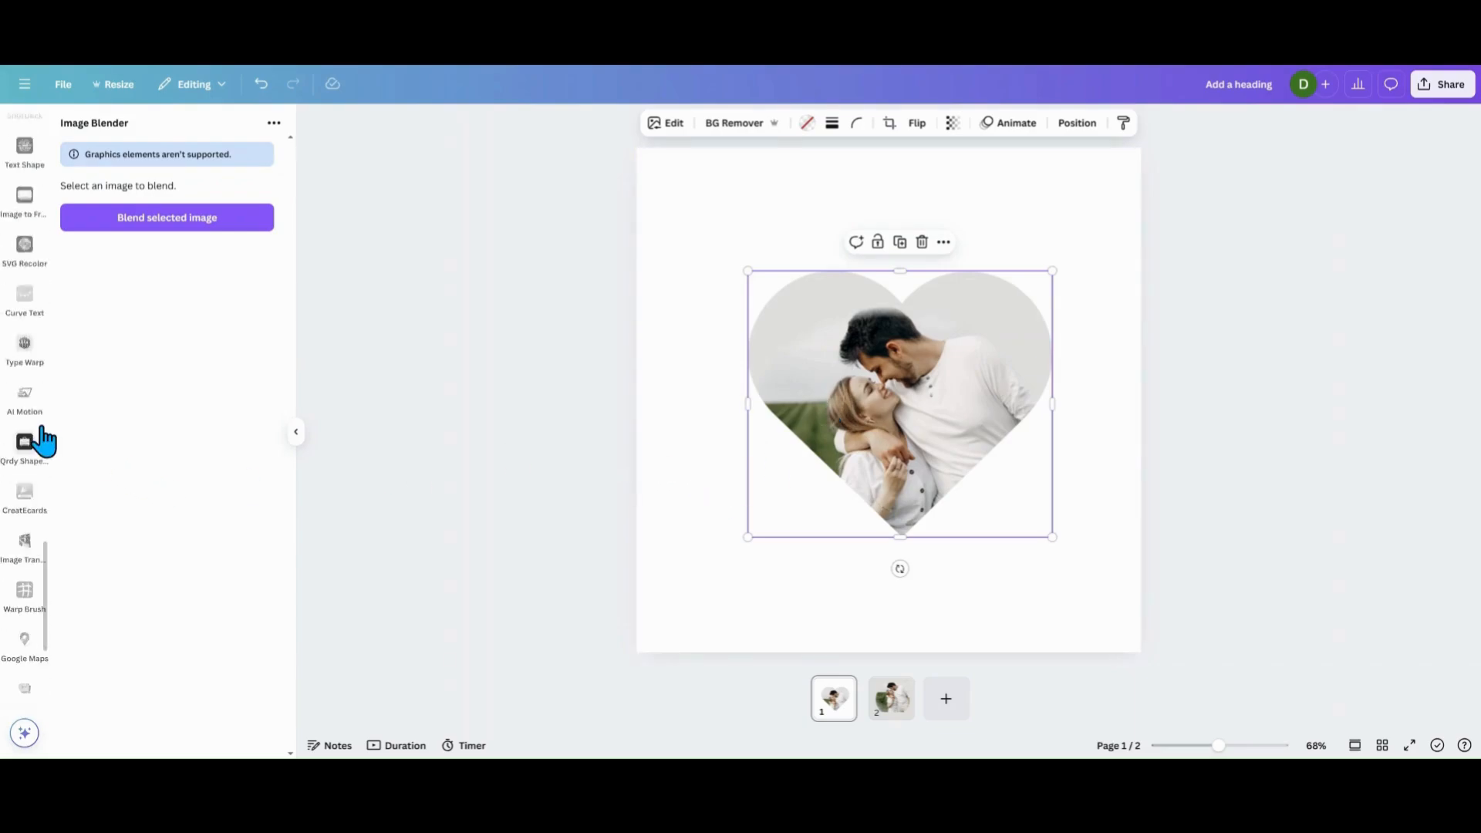
{"action": "scroll", "coordinate": [43, 439], "scroll_direction": "up", "scroll_amount": 15}
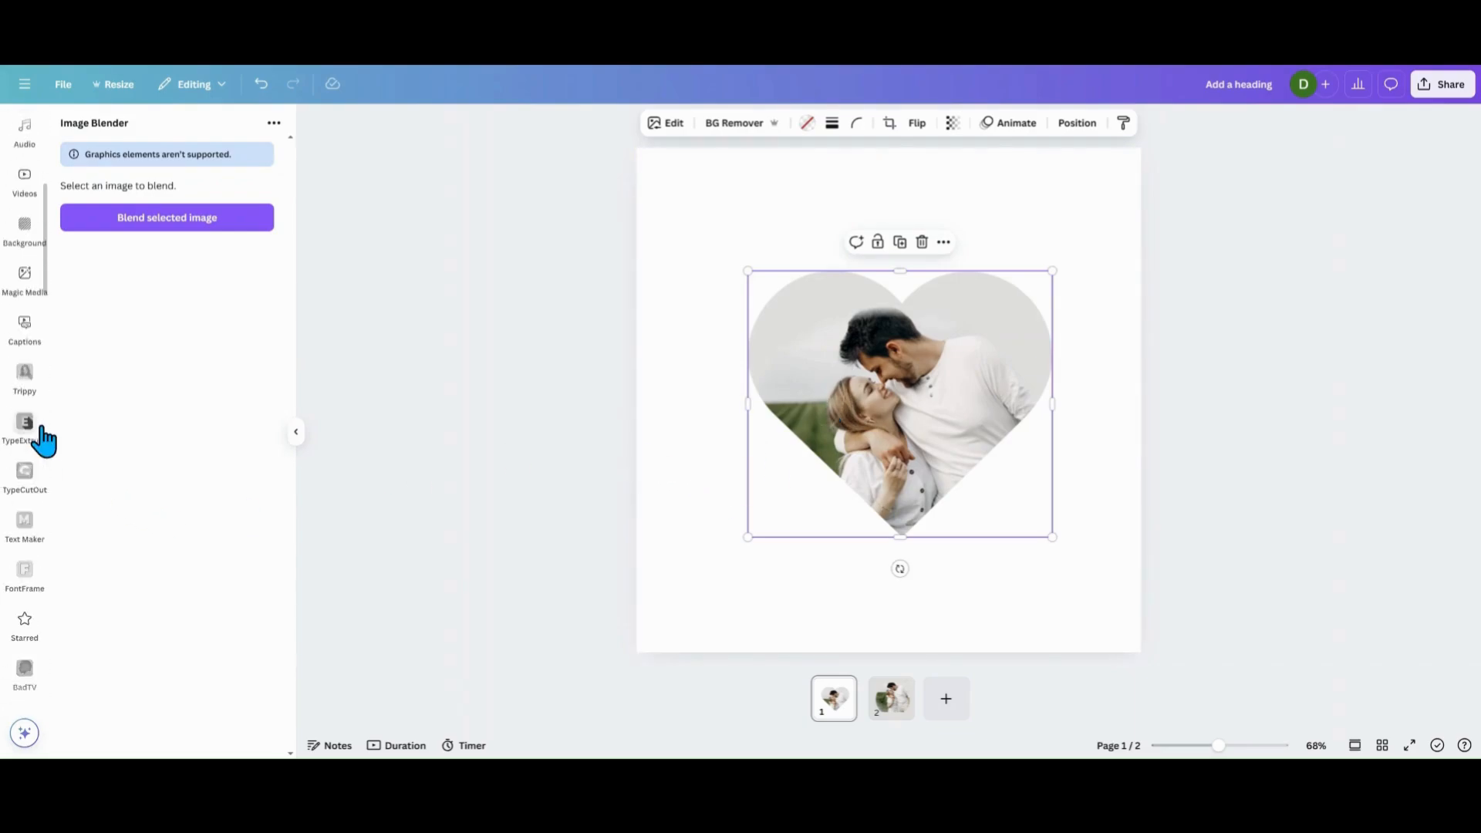
{"action": "left_click", "coordinate": [31, 185]}
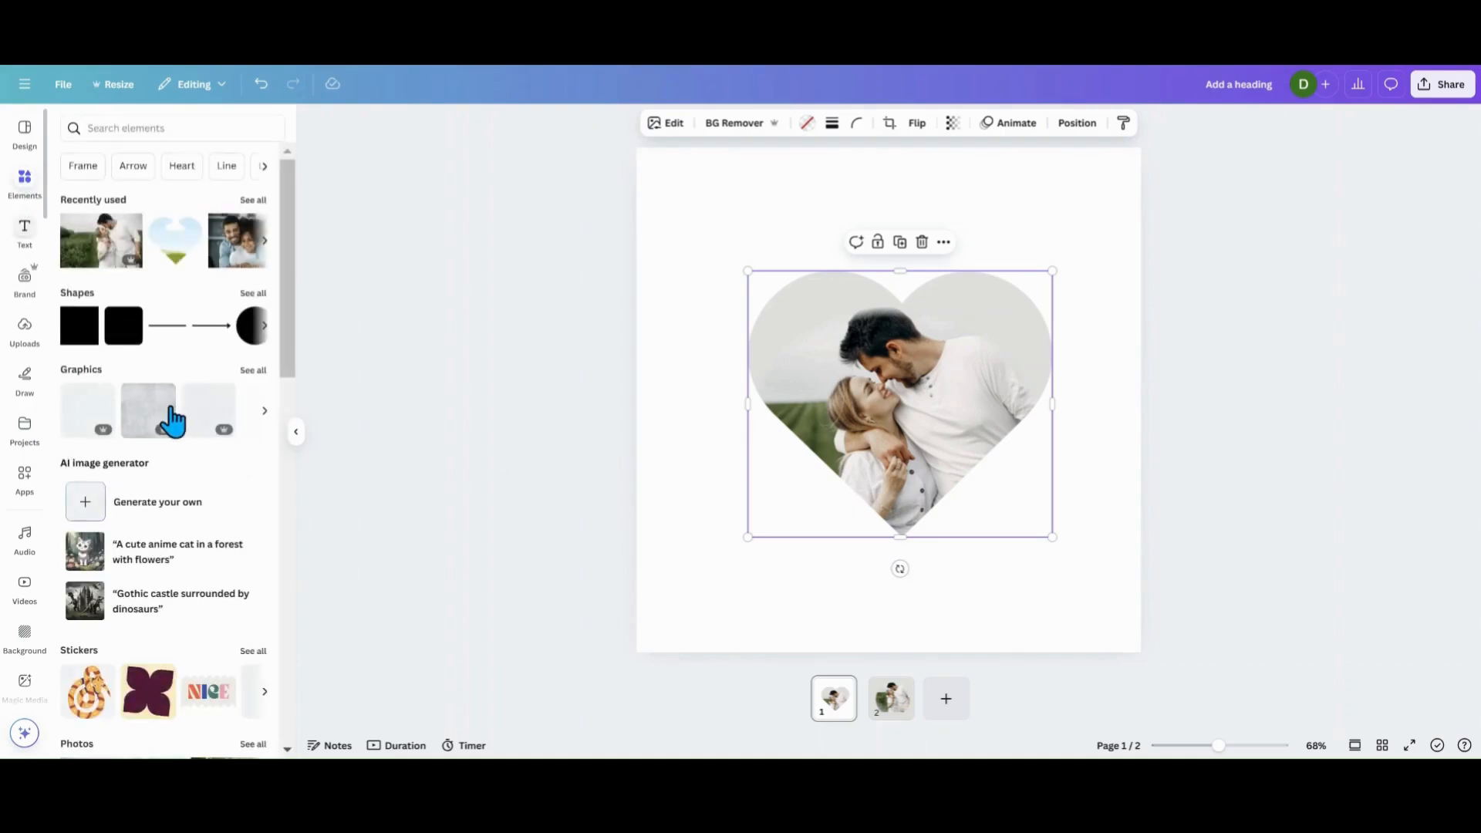
{"action": "left_click", "coordinate": [115, 251]}
{"action": "left_click_drag", "start_coordinate": [885, 398], "coordinate": [934, 513]}
{"action": "left_click", "coordinate": [745, 123]}
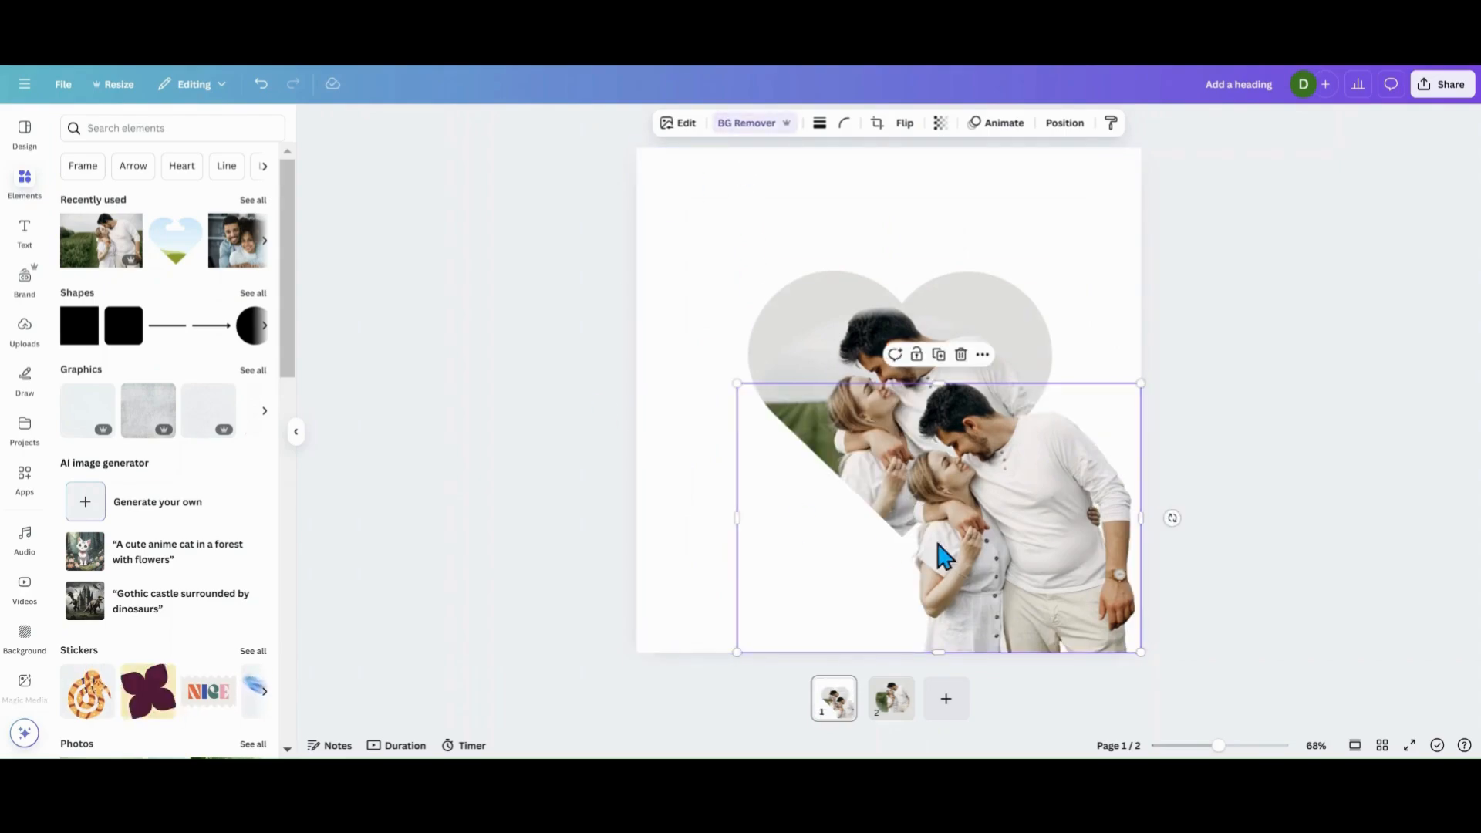
Align the cutout with the couple in the heart, matching its size, and crop away its lower part and right side.
{"action": "left_click_drag", "start_coordinate": [1045, 581], "coordinate": [962, 495]}
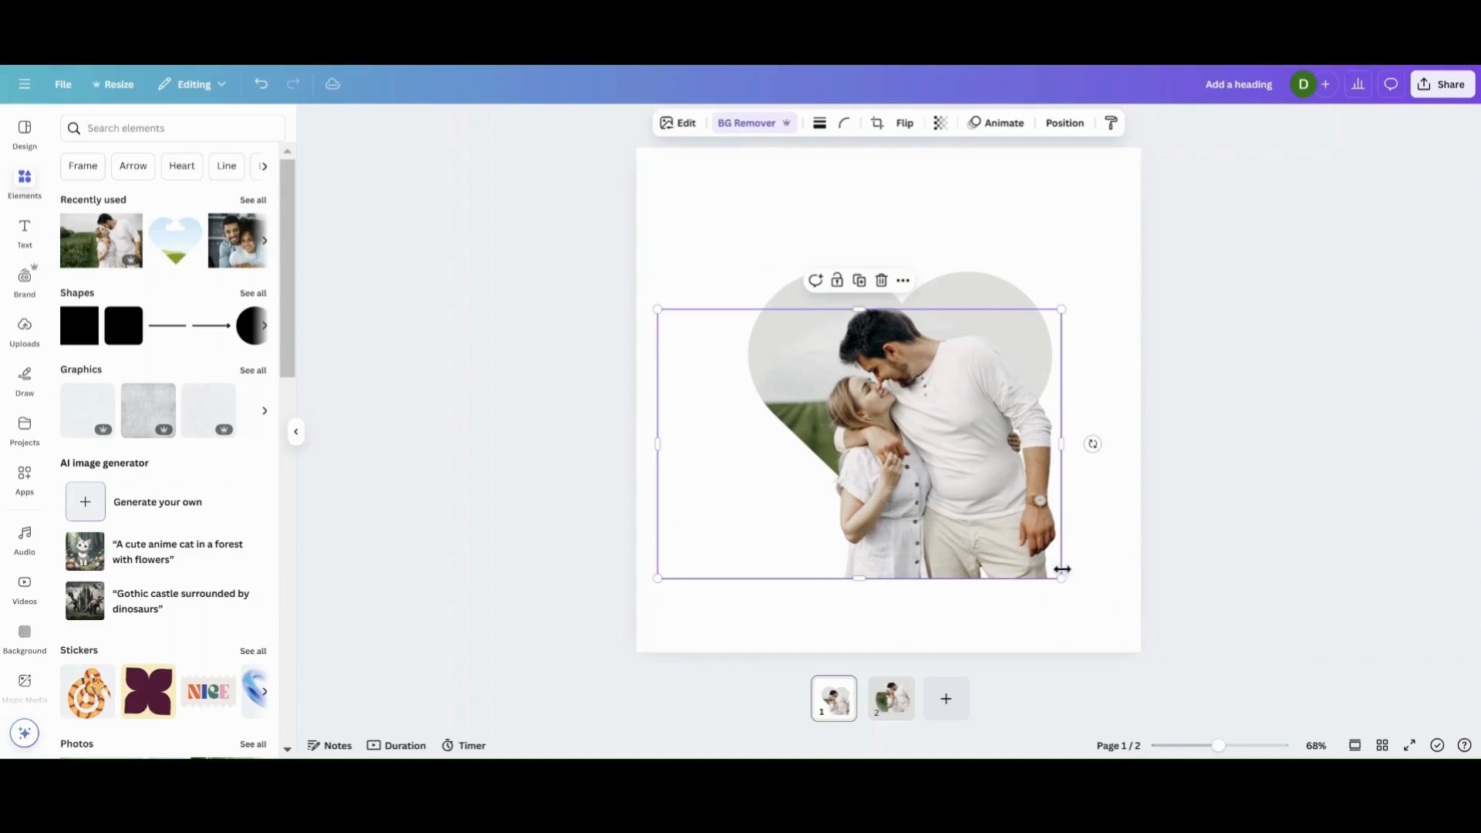
{"action": "left_click_drag", "start_coordinate": [1061, 577], "coordinate": [1005, 560]}
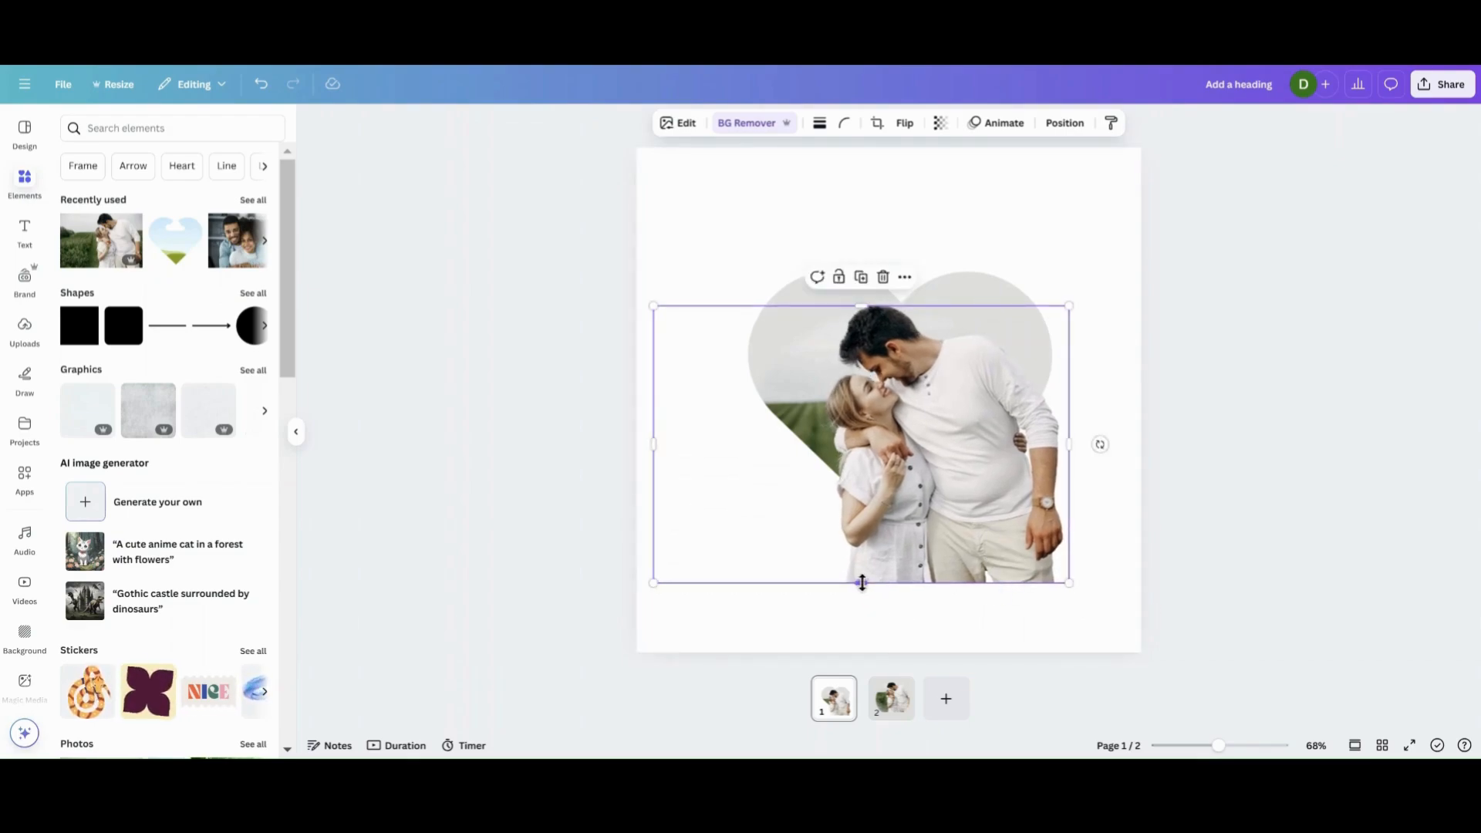
{"action": "left_click_drag", "start_coordinate": [861, 583], "coordinate": [866, 458]}
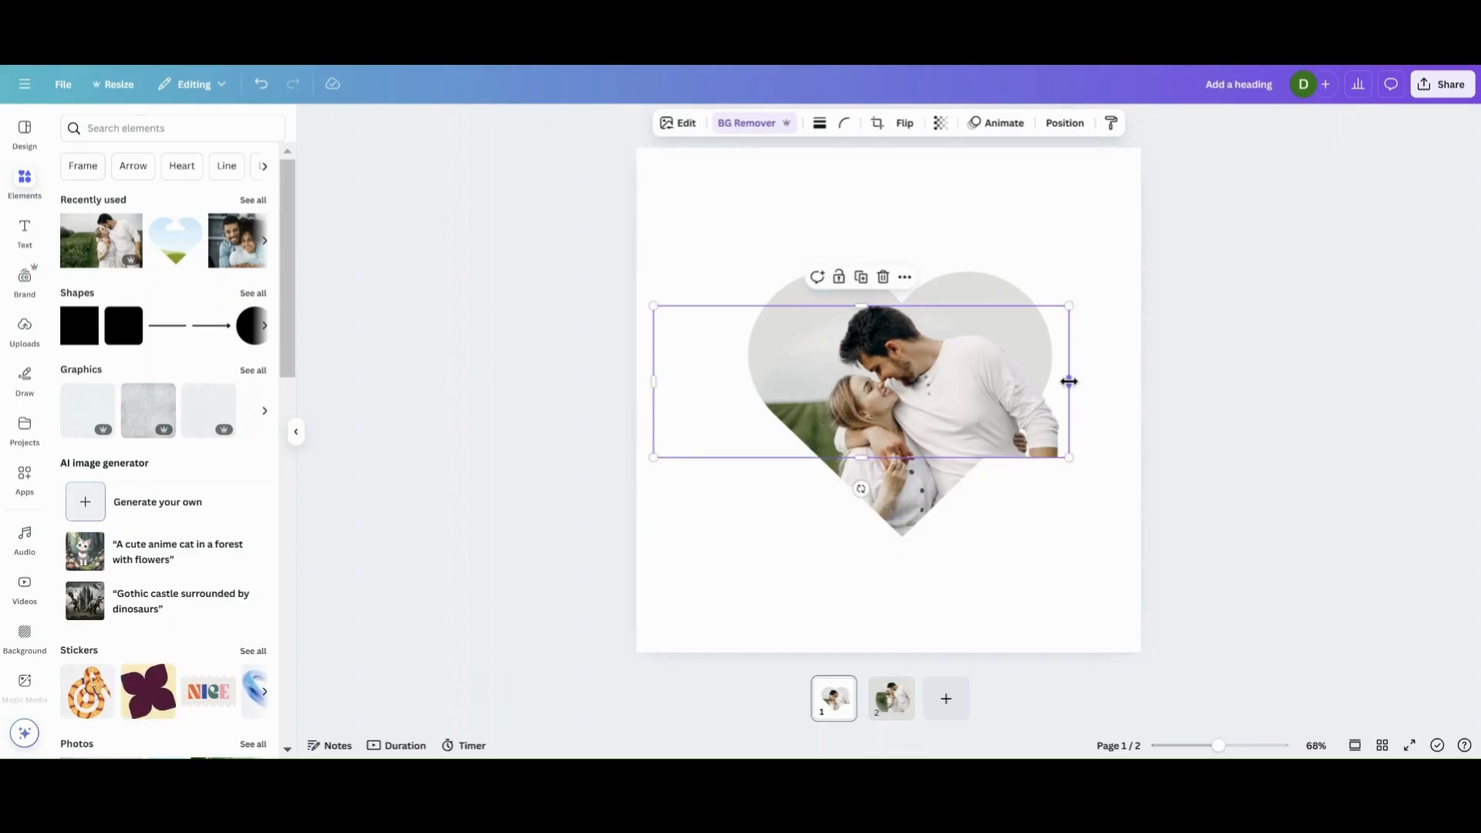
{"action": "left_click_drag", "start_coordinate": [1068, 381], "coordinate": [971, 395]}
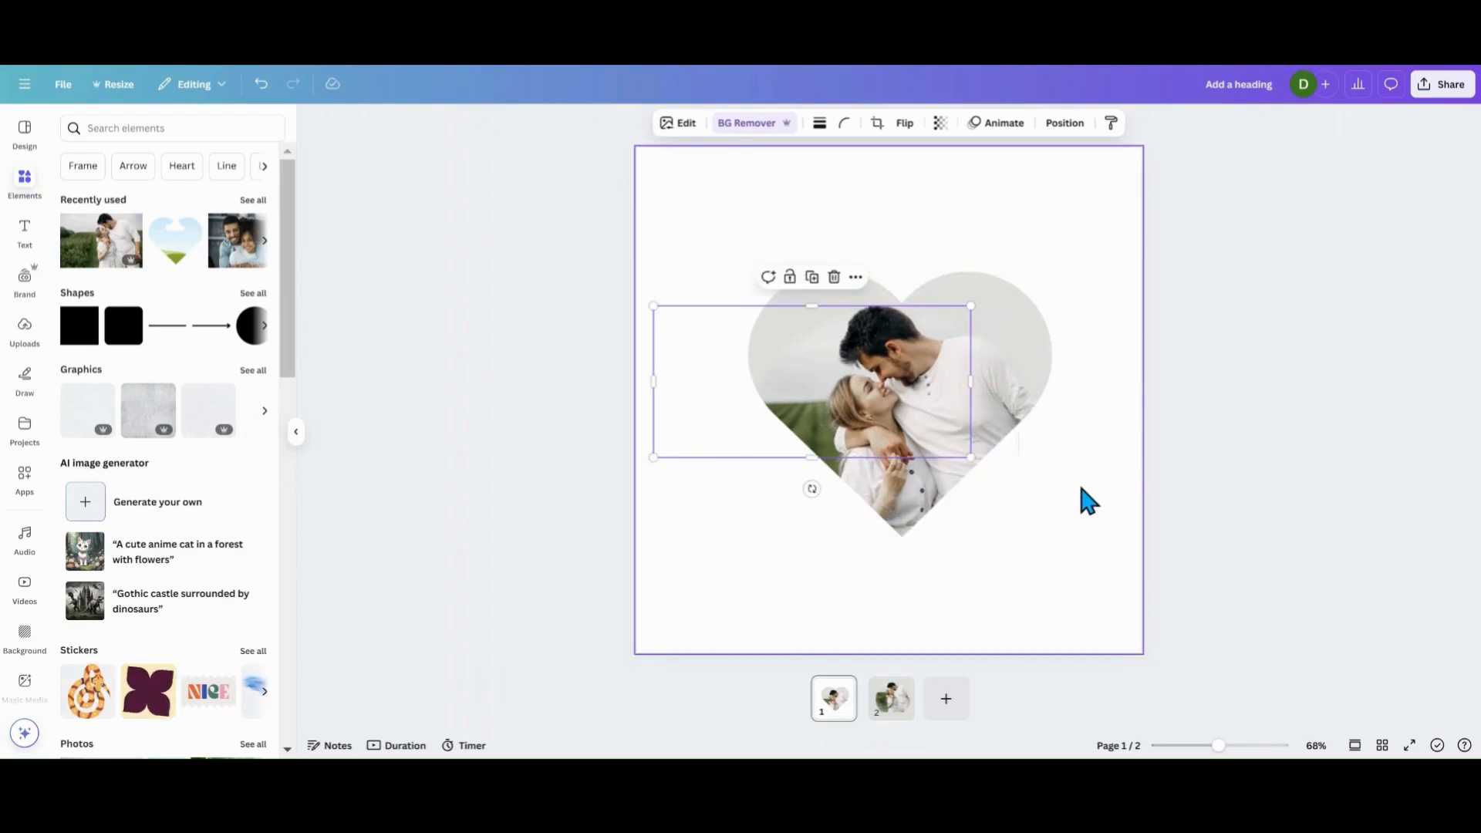
{"action": "left_click", "coordinate": [1089, 501]}
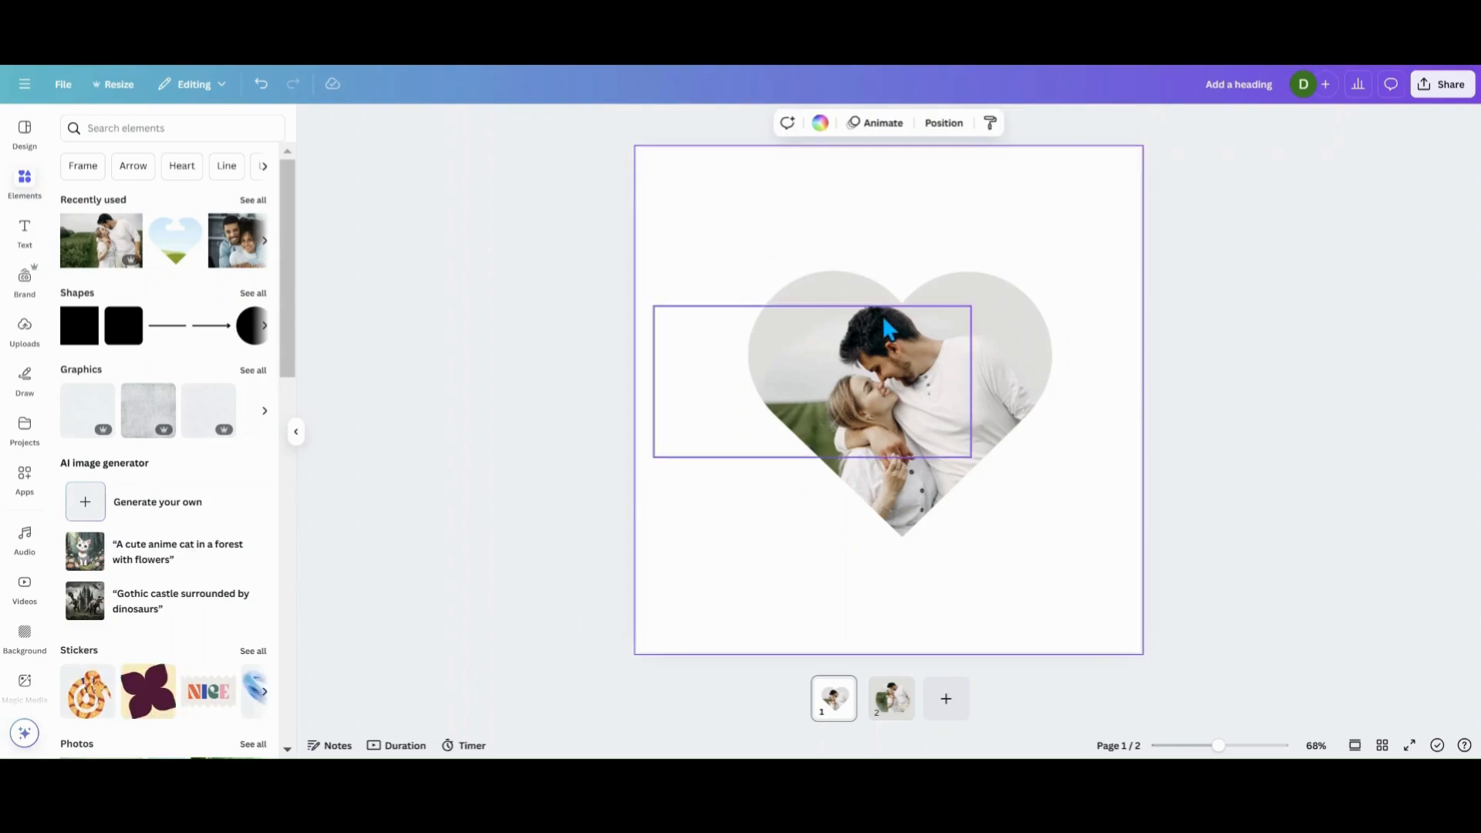
Fine-tune the cutout's lower crop and slightly enlarge it so it lines up with the couple in the heart.
{"action": "left_click", "coordinate": [863, 435]}
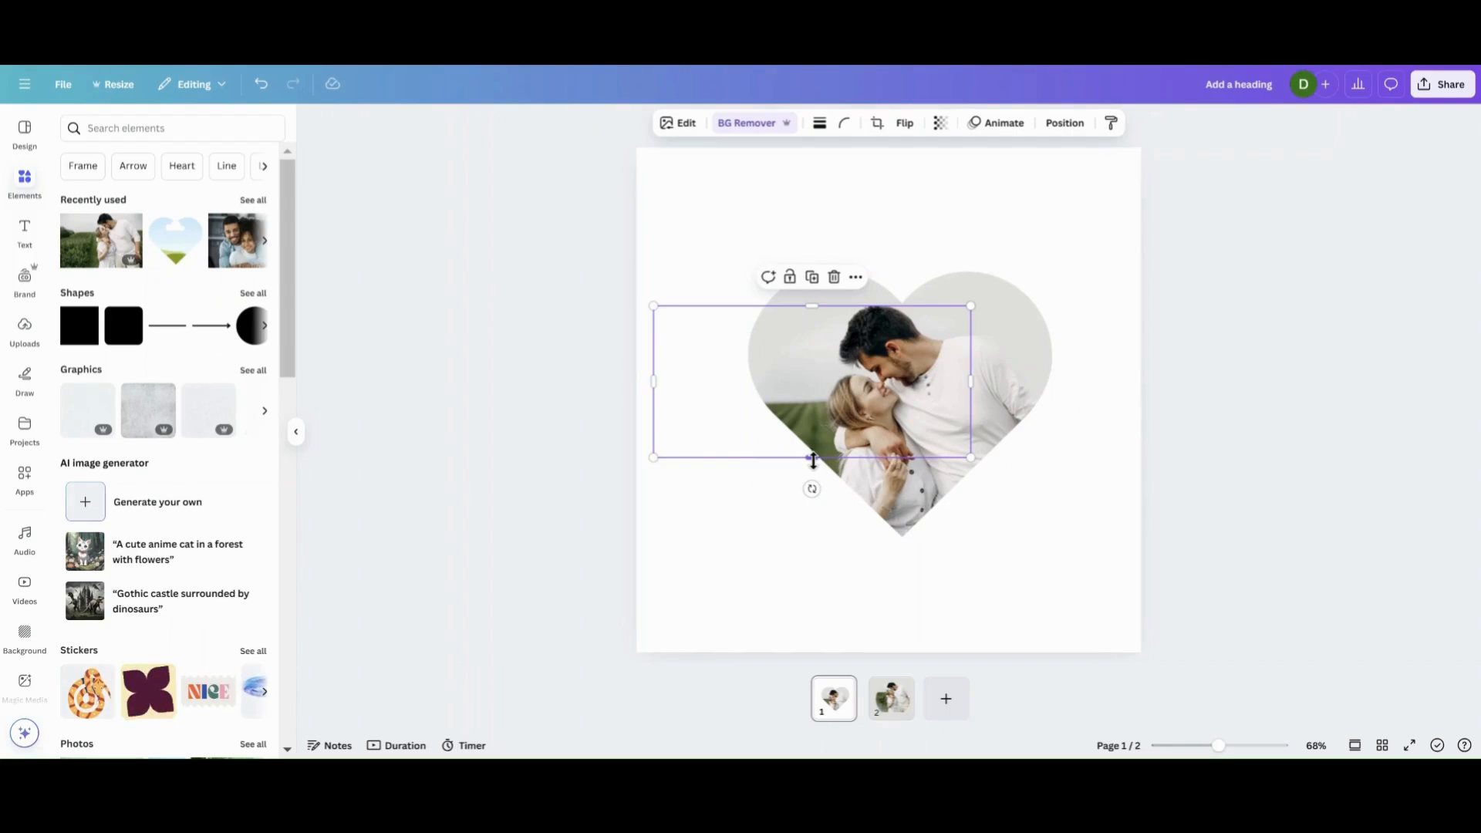
{"action": "left_click_drag", "start_coordinate": [813, 461], "coordinate": [828, 421]}
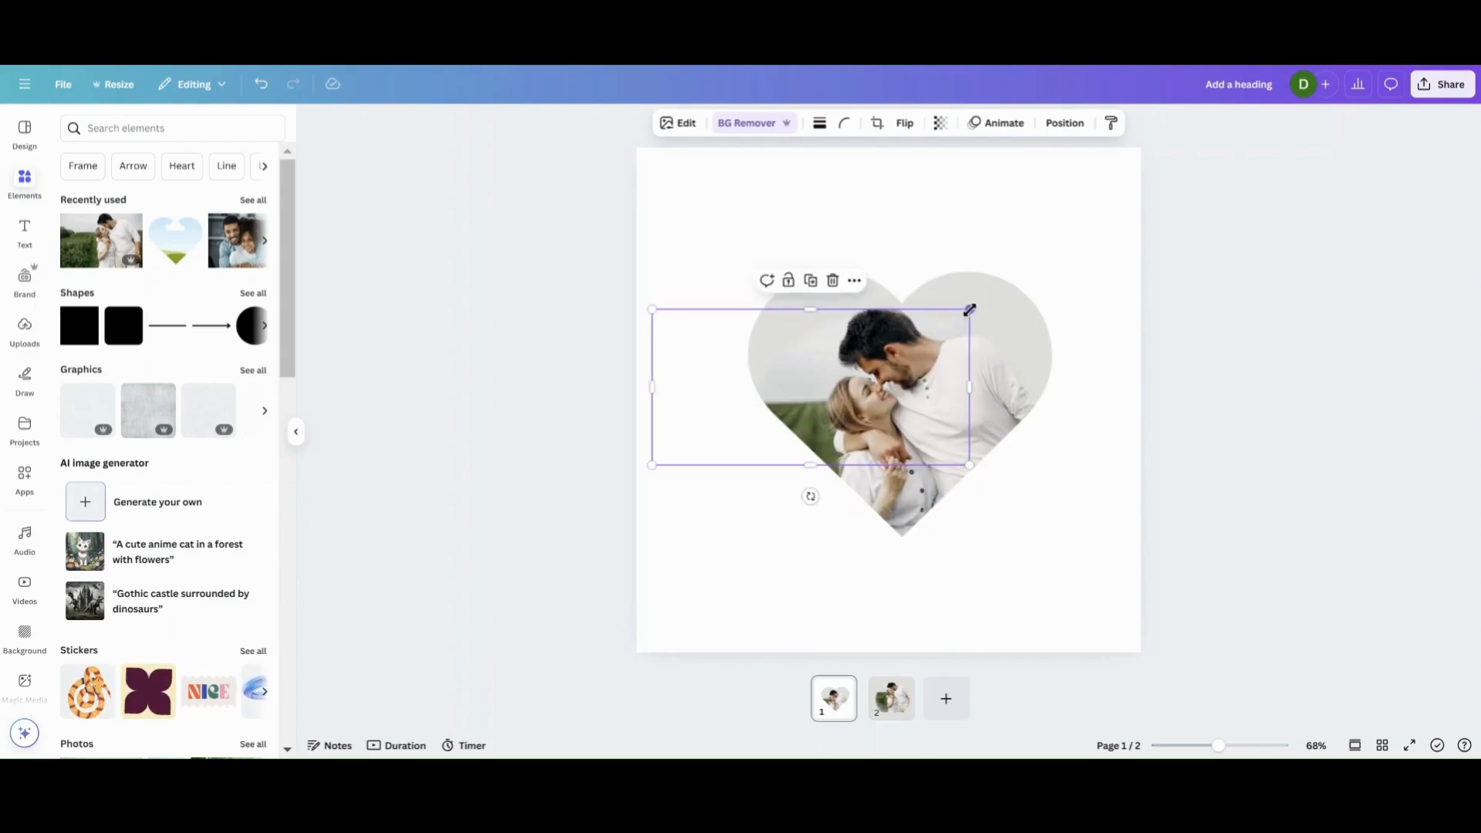
{"action": "left_click_drag", "start_coordinate": [969, 309], "coordinate": [972, 308]}
{"action": "left_click", "coordinate": [754, 574]}
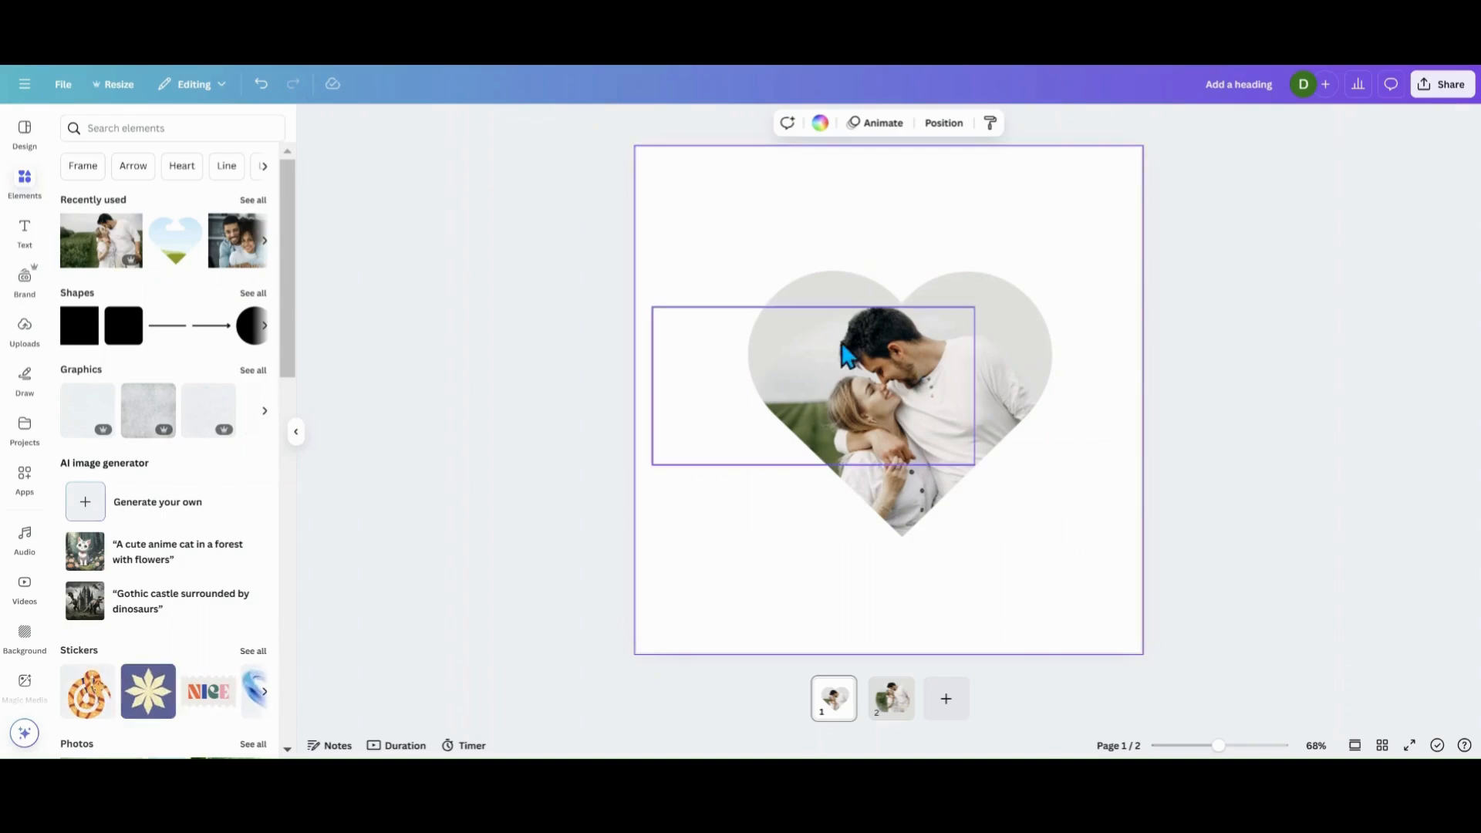
Crop the cutout from its lower edge to a height of about 44, keeping only the top of the man's hair.
{"action": "left_click", "coordinate": [853, 443]}
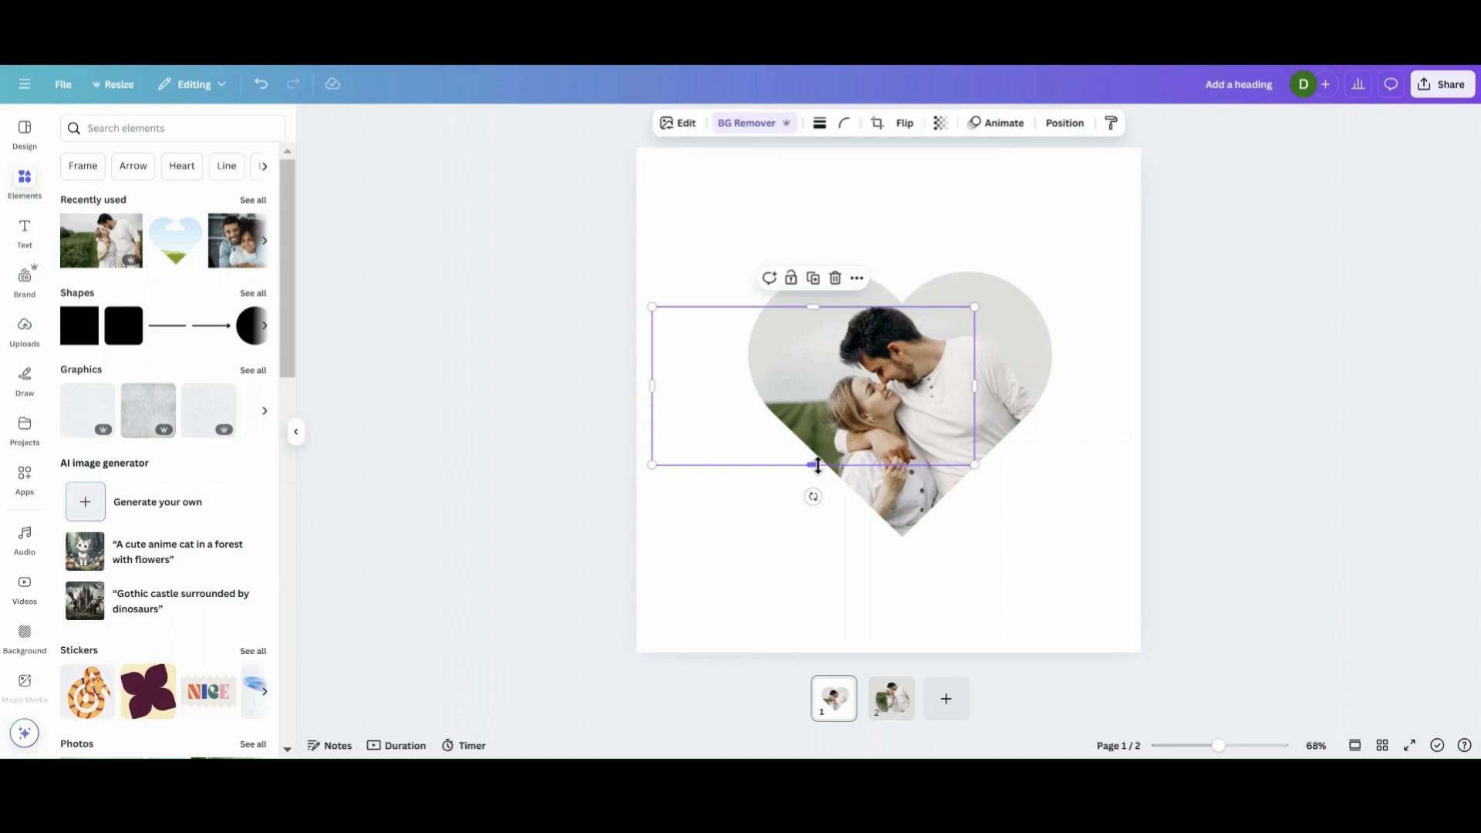
{"action": "left_click_drag", "start_coordinate": [817, 465], "coordinate": [842, 327]}
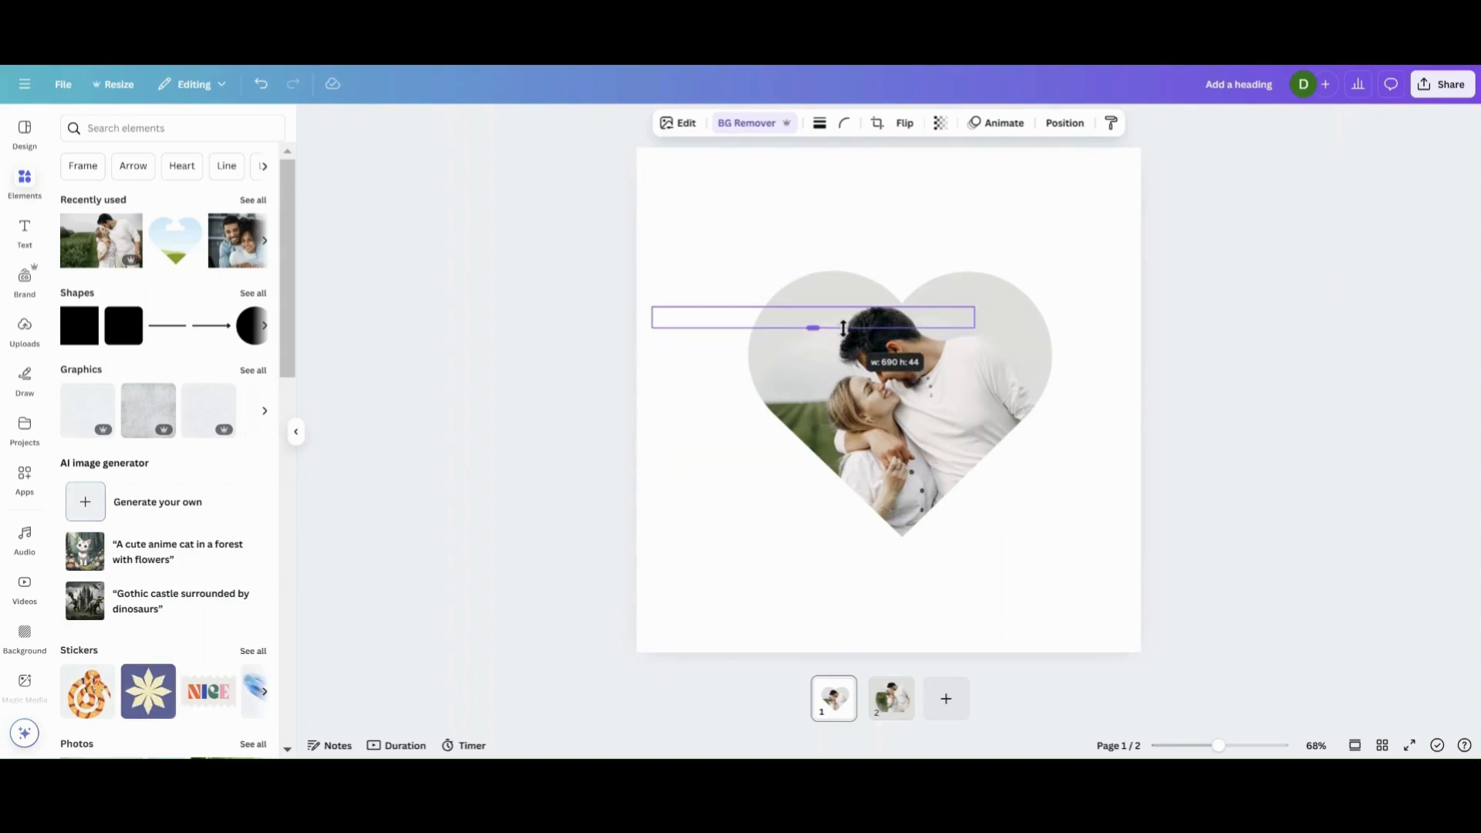
{"action": "left_click", "coordinate": [709, 510]}
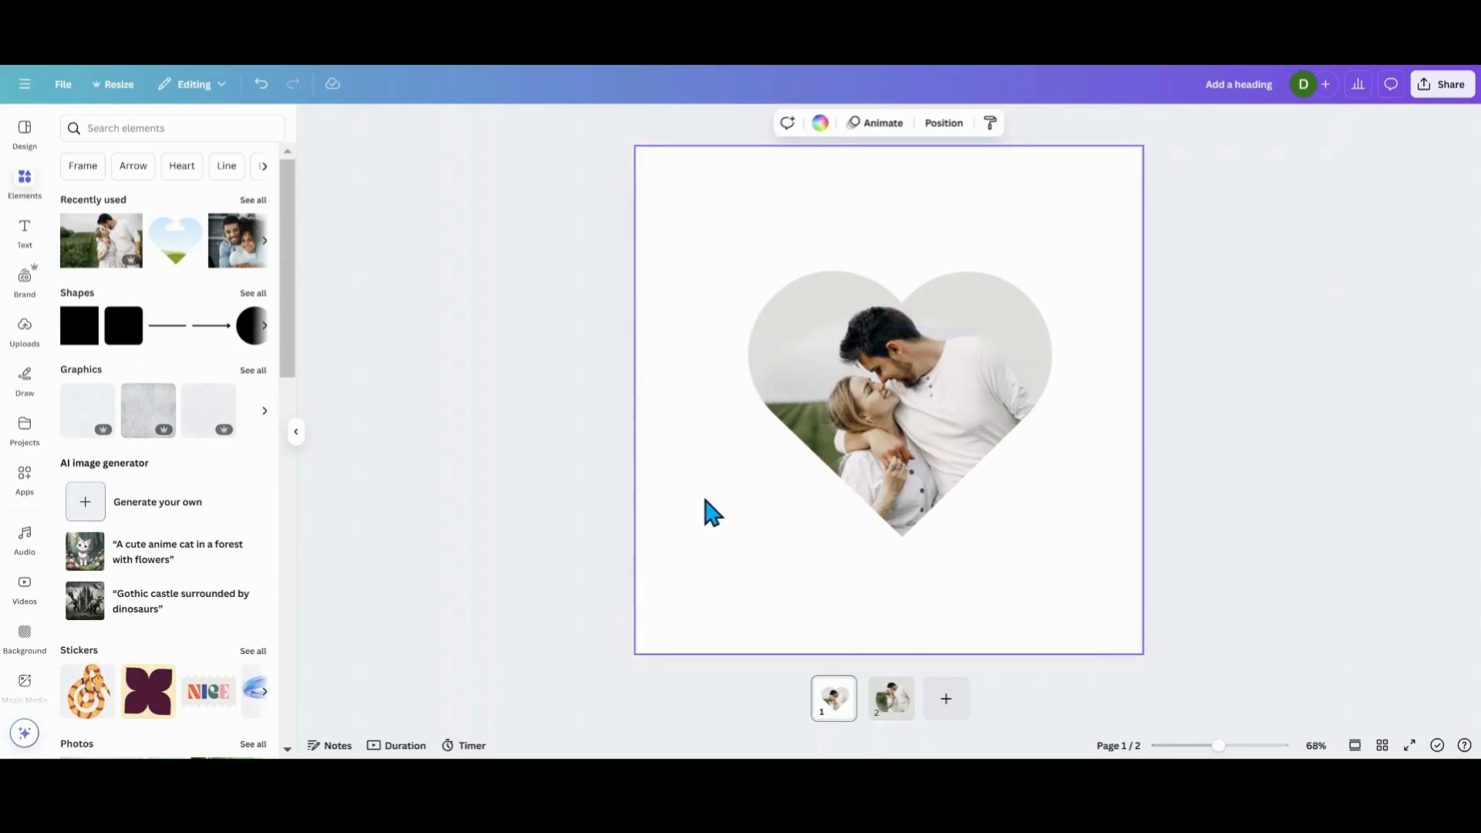